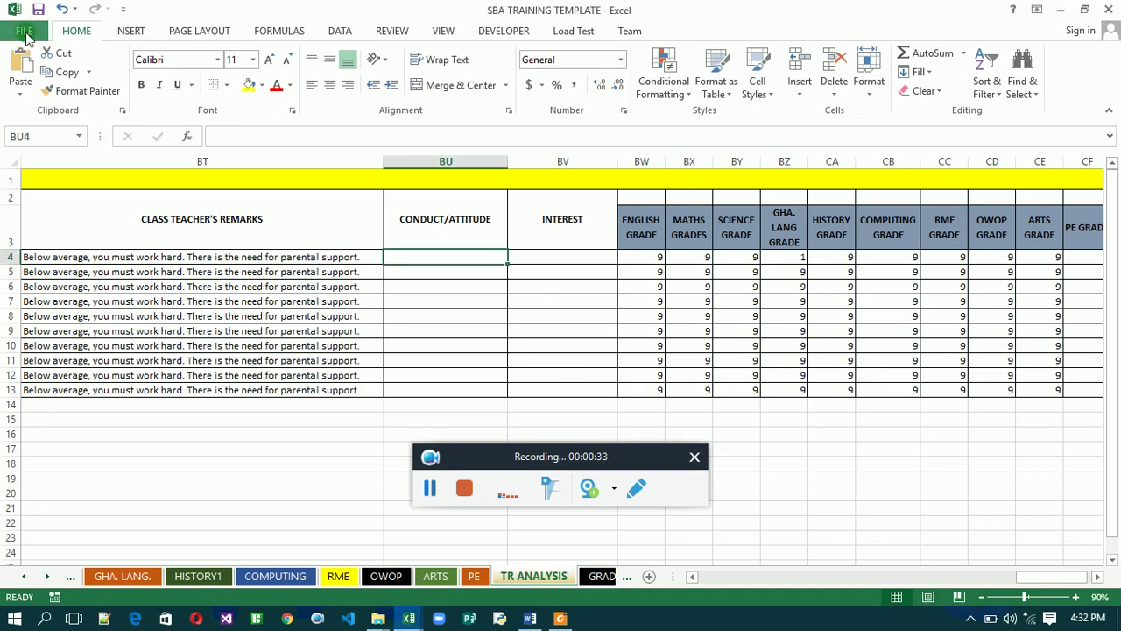
- Enable the Developer ribbon tab in Excel Options, then scroll right past the AGGREGATE column
{"action": "left_click", "coordinate": [23, 34]}
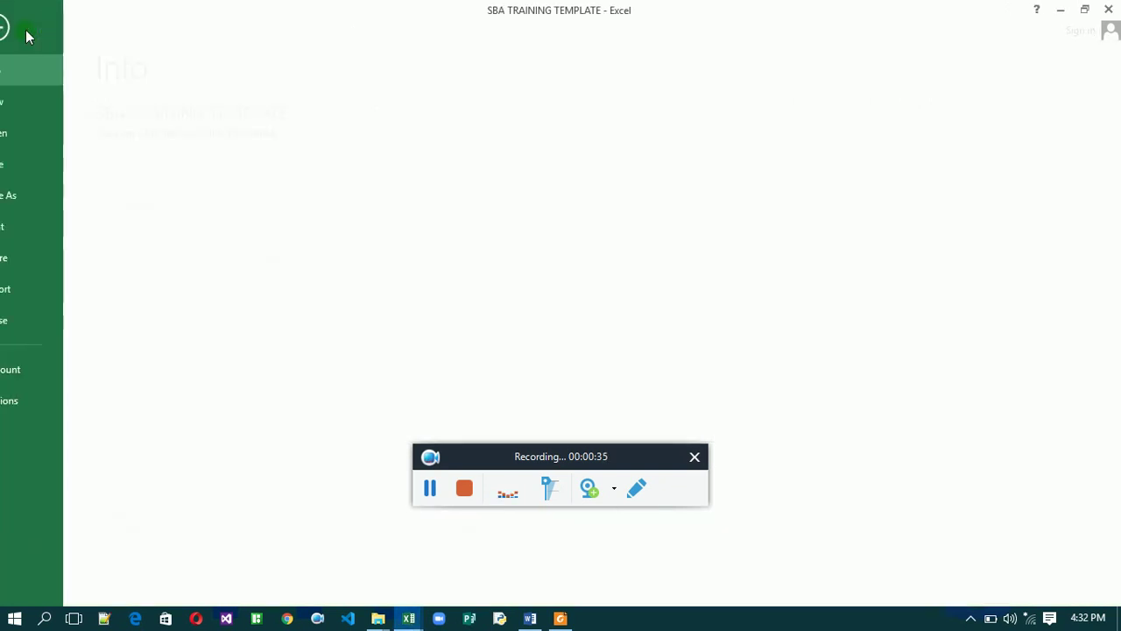
{"action": "left_click", "coordinate": [39, 400]}
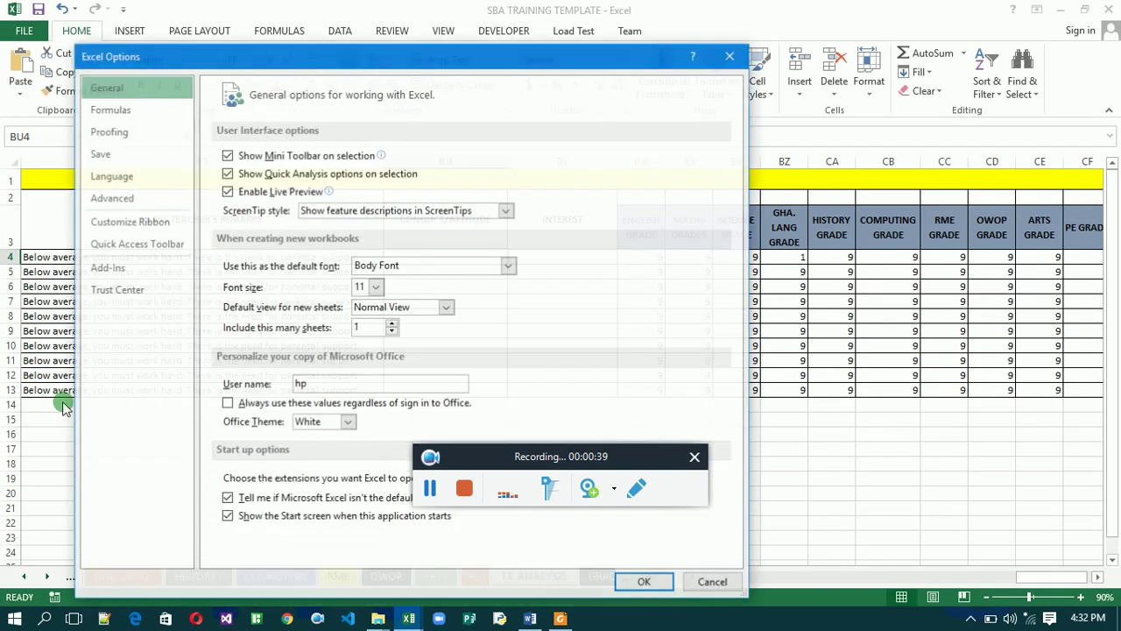
{"action": "left_click", "coordinate": [140, 223]}
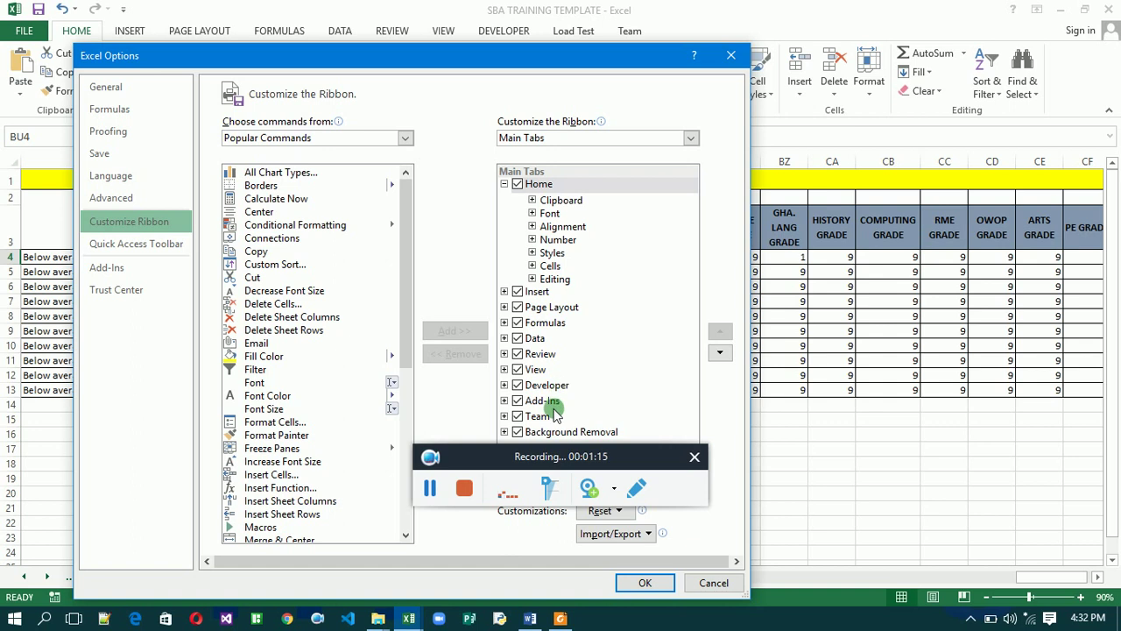
{"action": "left_click", "coordinate": [647, 584]}
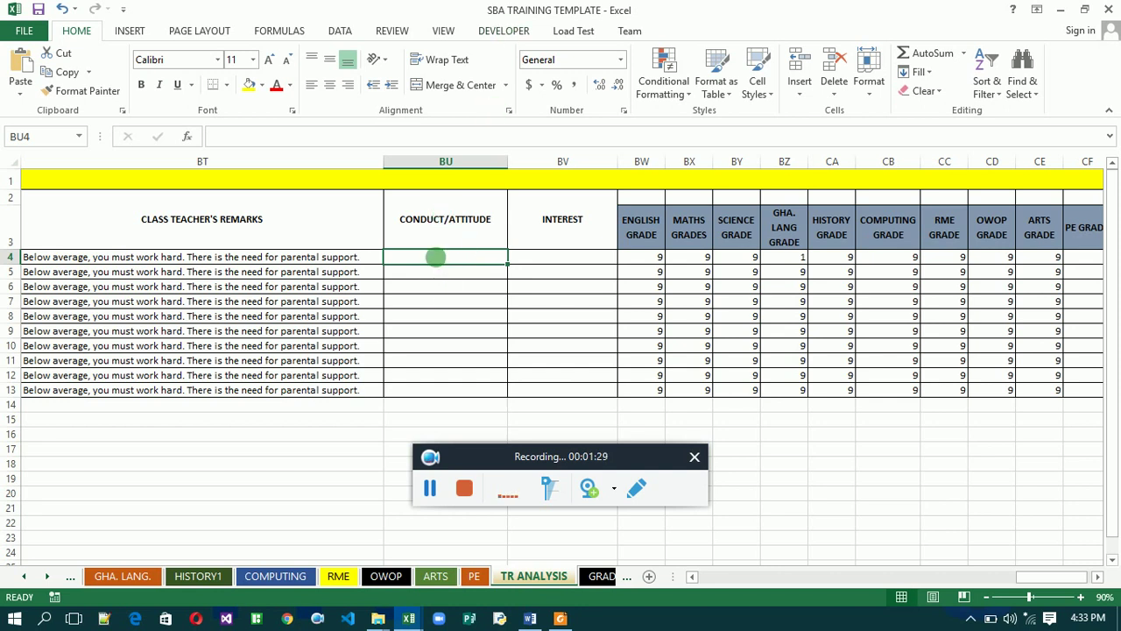
{"action": "left_click", "coordinate": [504, 33]}
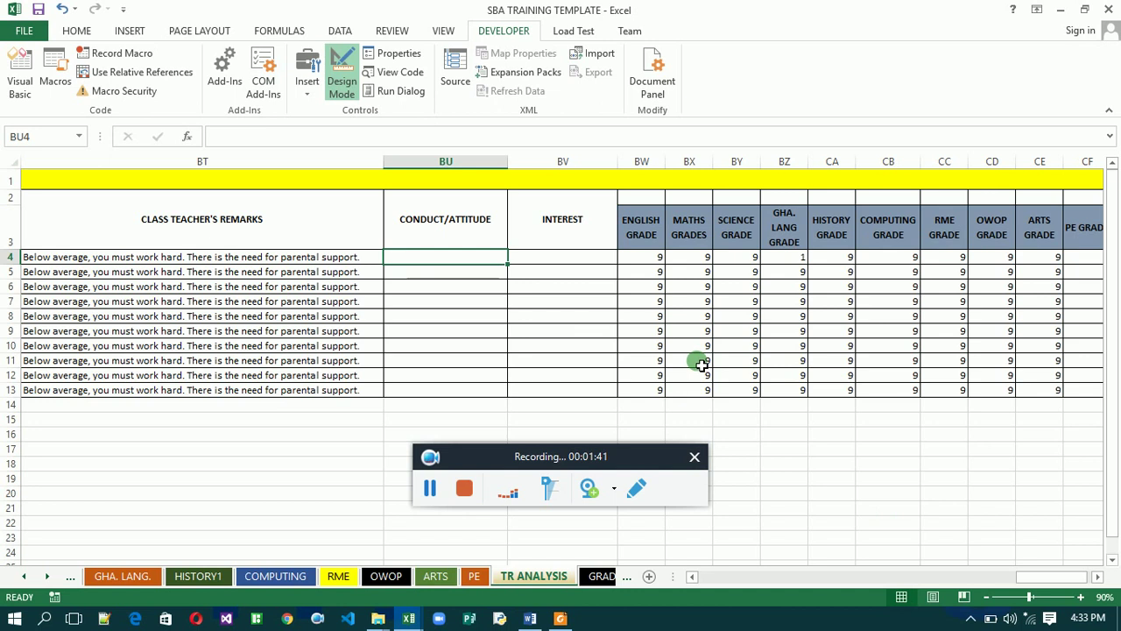
{"action": "left_click", "coordinate": [1097, 577]}
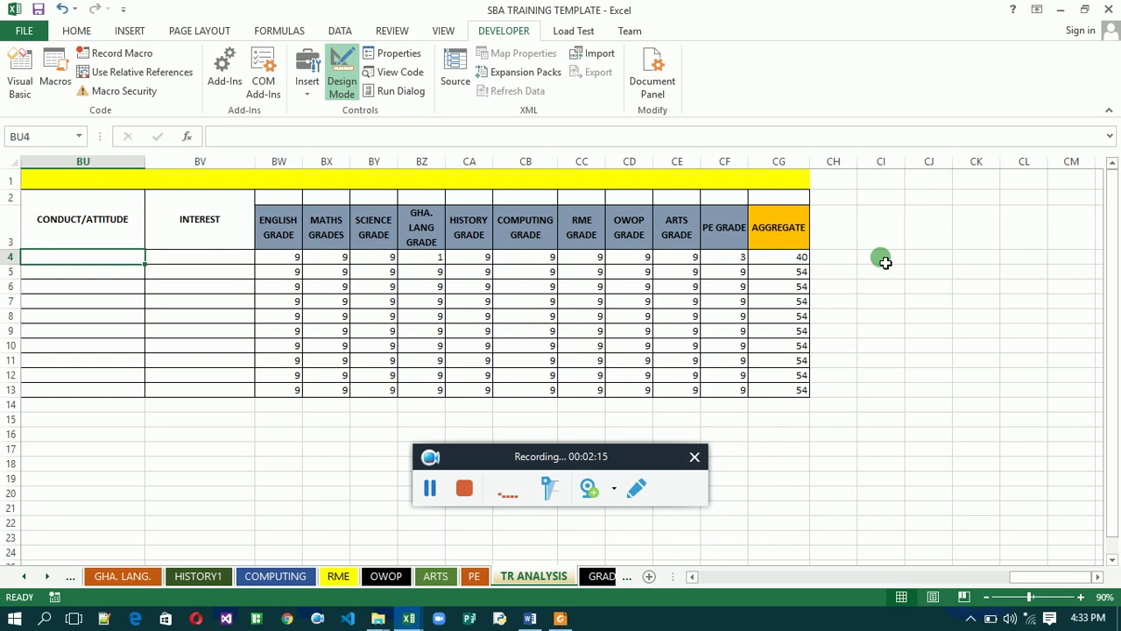
- Enter CONDUCT /ATTITUDE, SATISFACTORY and CALM AND RESPECTFUL in CI4:CI6
{"action": "left_click", "coordinate": [884, 261]}
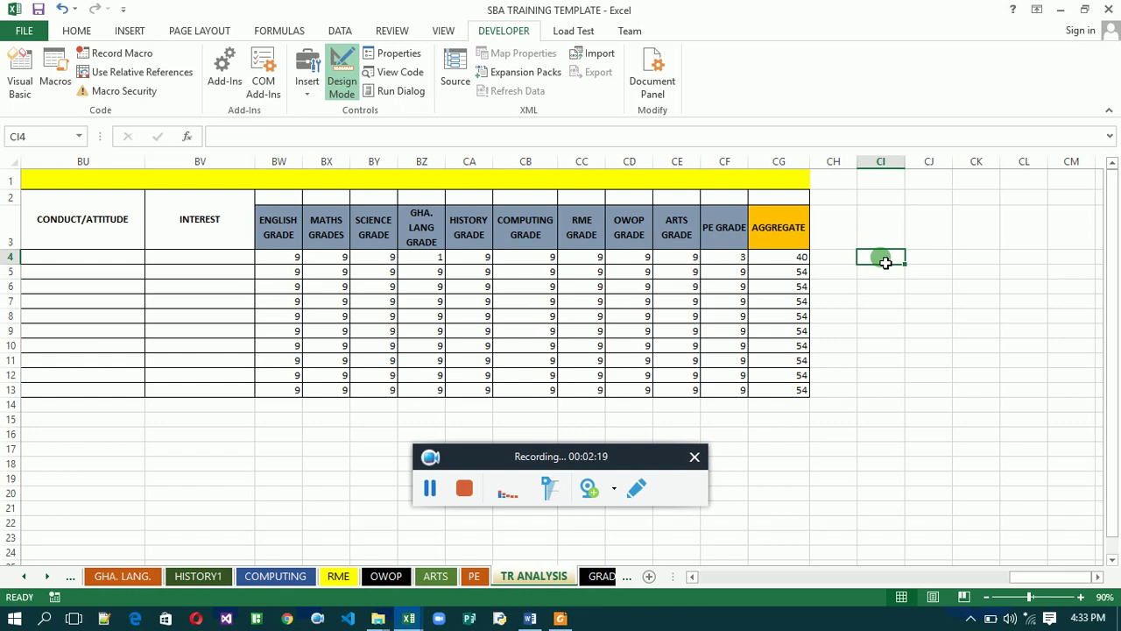
{"action": "type", "text": "CONDUCT"}
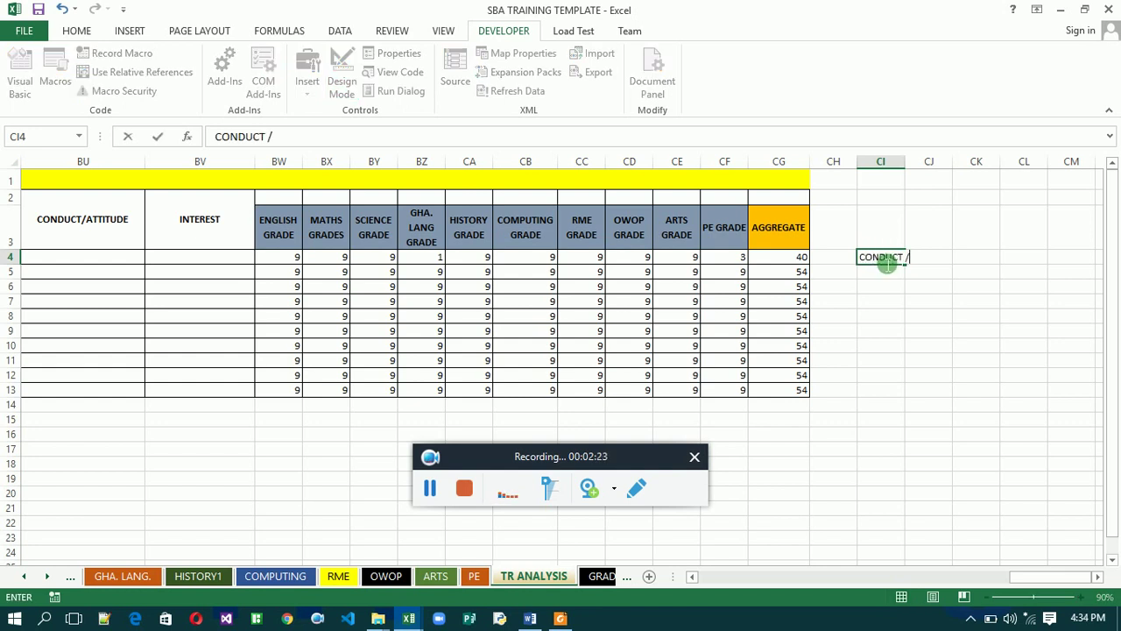
{"action": "type", "text": " /ATTITUDE"}
{"action": "key", "text": "Return"}
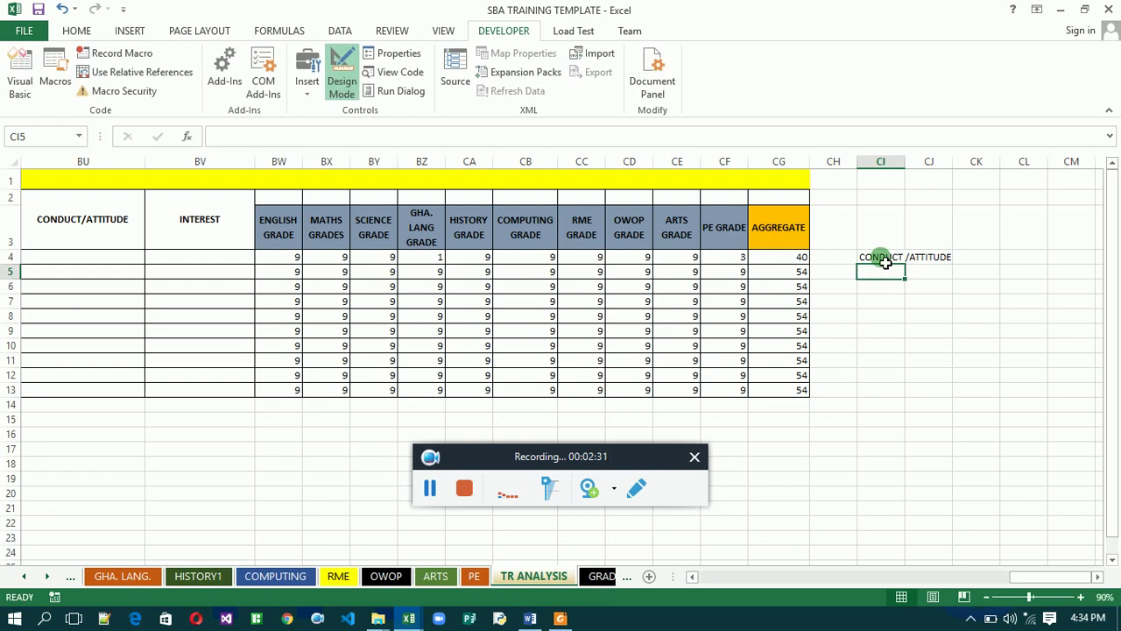
{"action": "type", "text": "SA"}
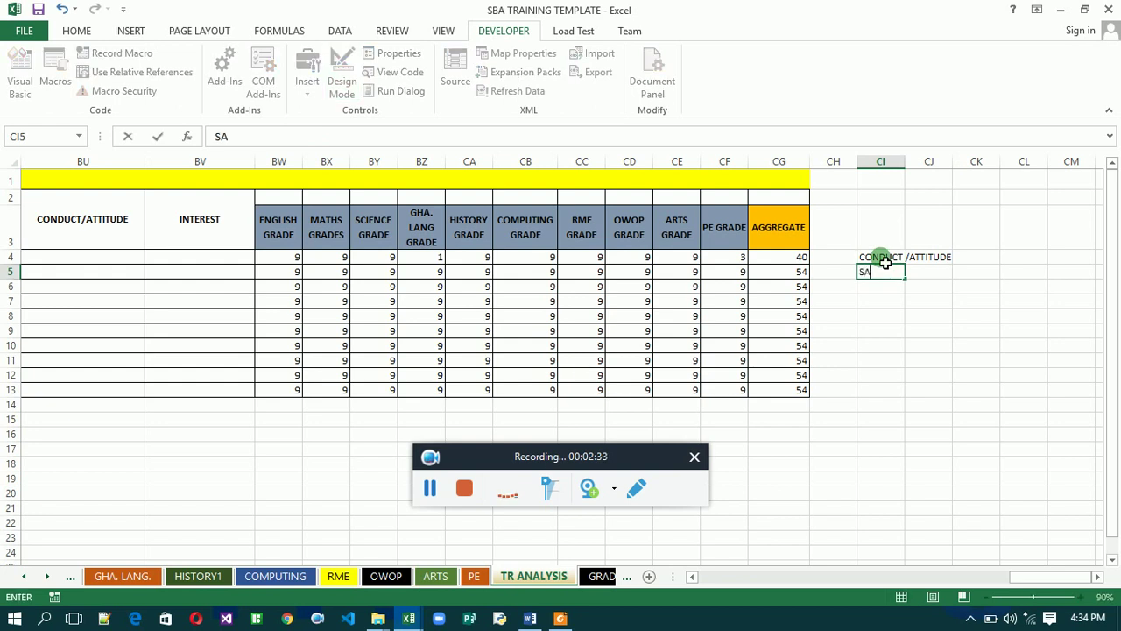
{"action": "type", "text": "TISFACTORY"}
{"action": "key", "text": "Return"}
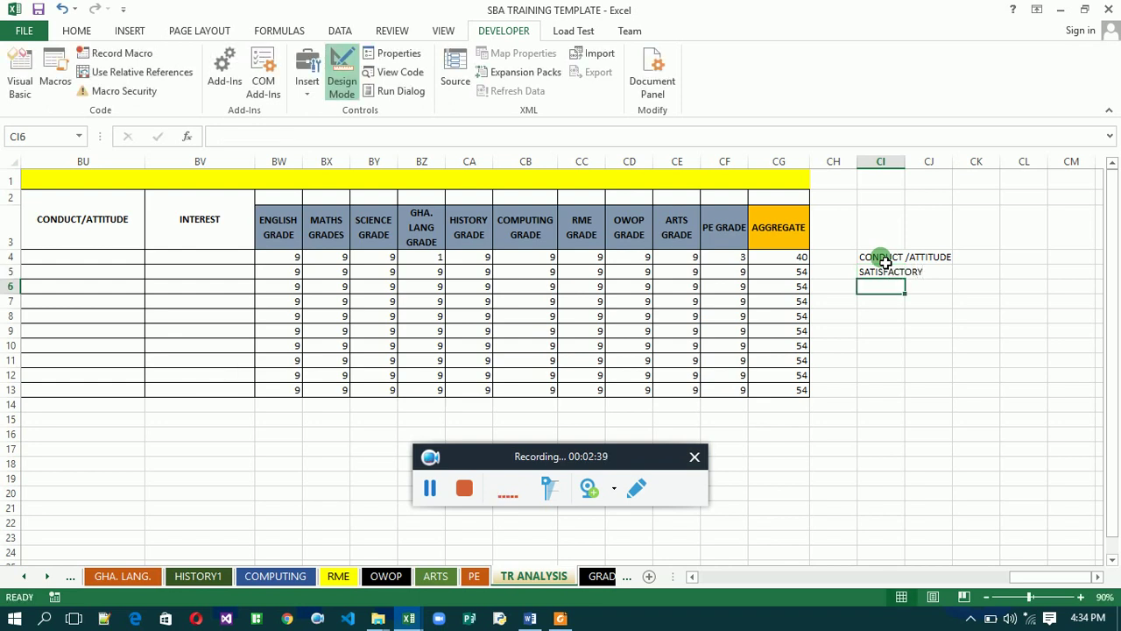
{"action": "type", "text": "CALM"}
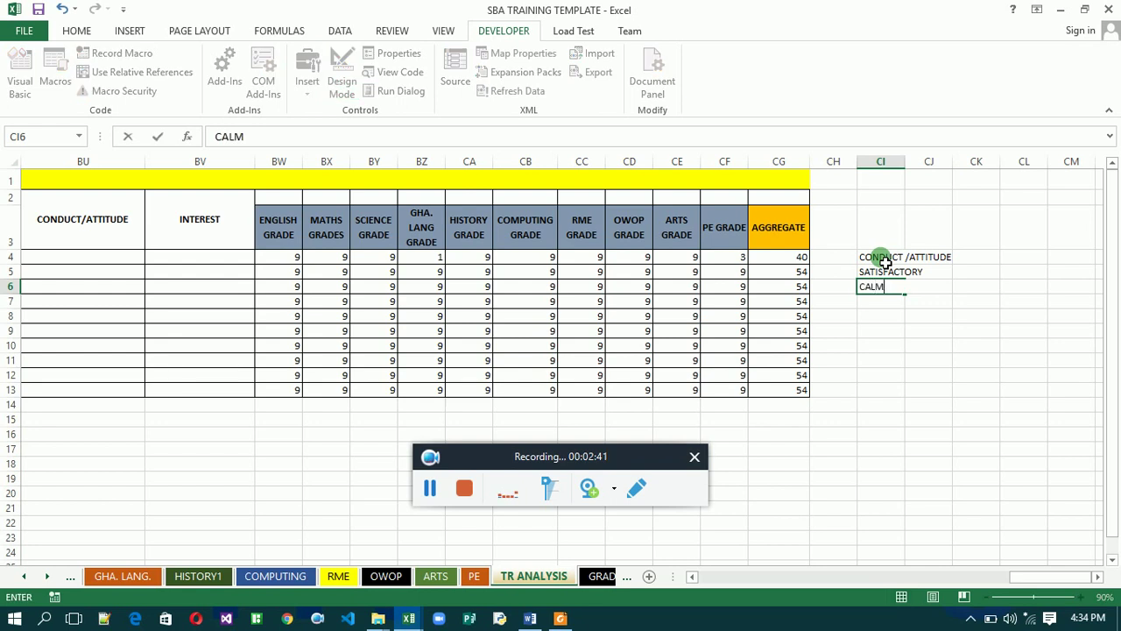
{"action": "type", "text": " AND RESPECTION"}
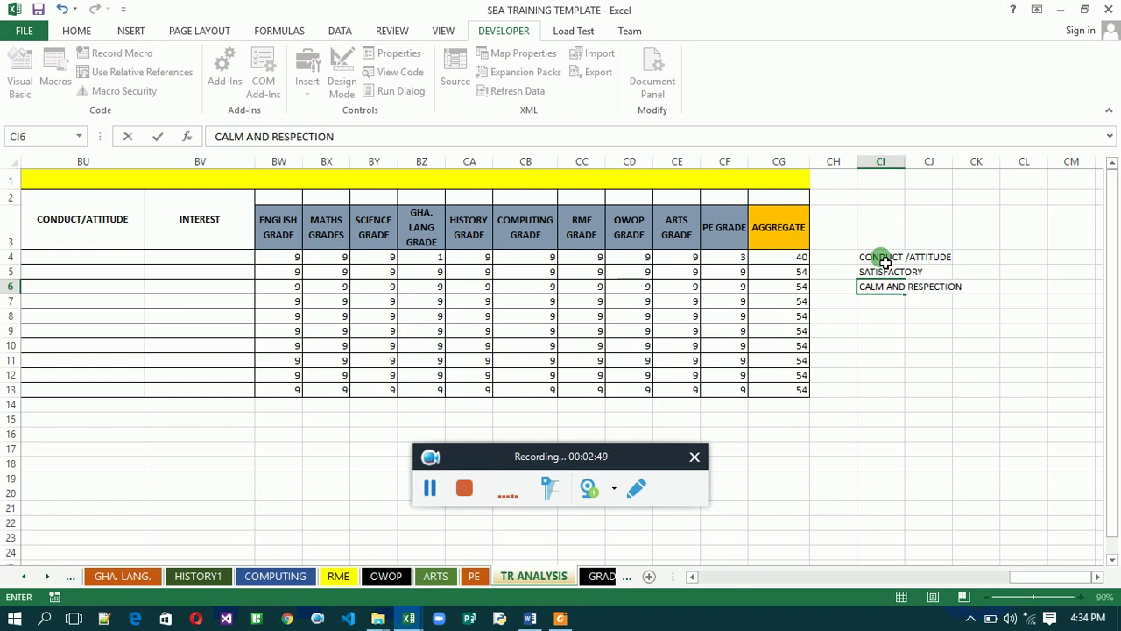
{"action": "key", "text": "BackSpace"}
{"action": "key", "text": "BackSpace"}
{"action": "key", "text": "BackSpace"}
{"action": "type", "text": "FUL"}
{"action": "key", "text": "Return"}
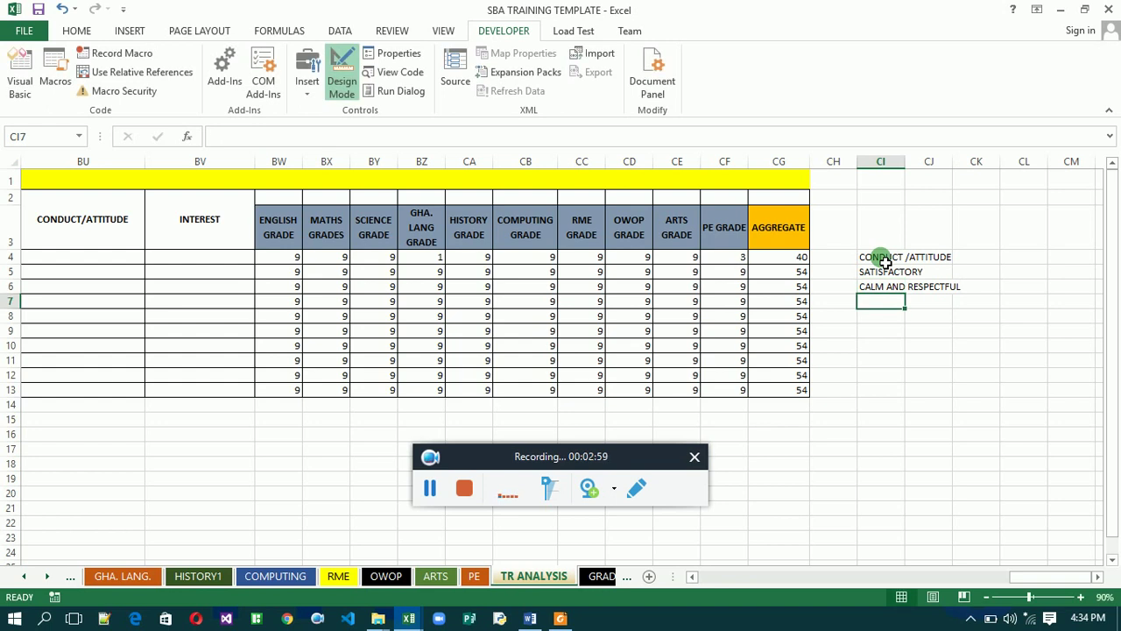
- Enter TRUANT, HARD WORKING and DISRECPECTFUL in CI7:CI9, then select BU4
{"action": "type", "text": "TR"}
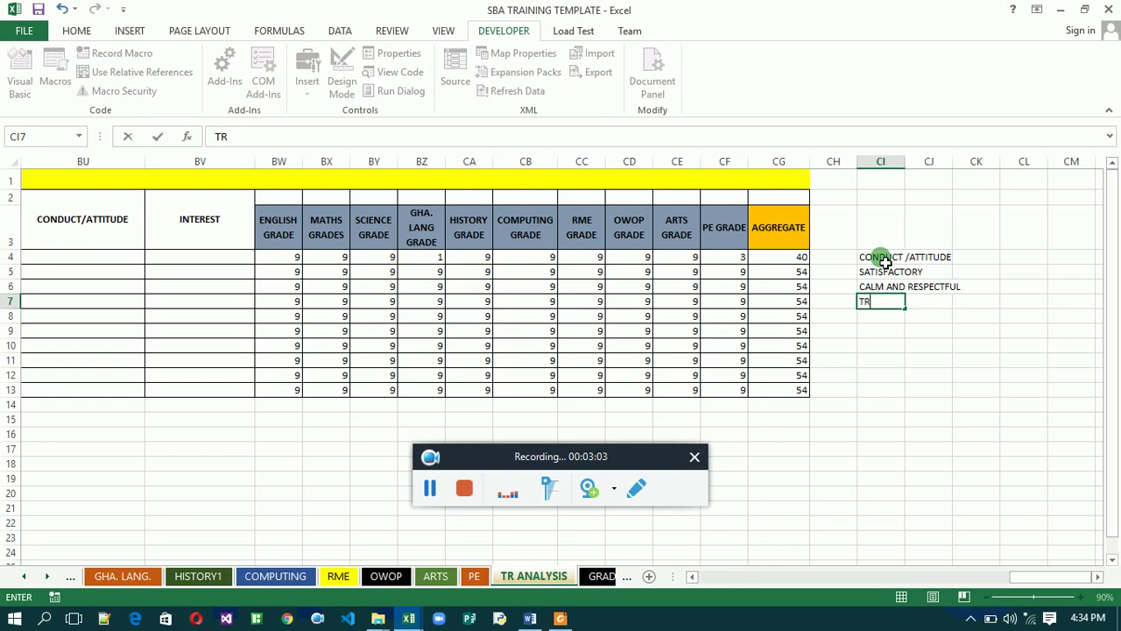
{"action": "type", "text": "UANT"}
{"action": "key", "text": "Return"}
{"action": "type", "text": "HA"}
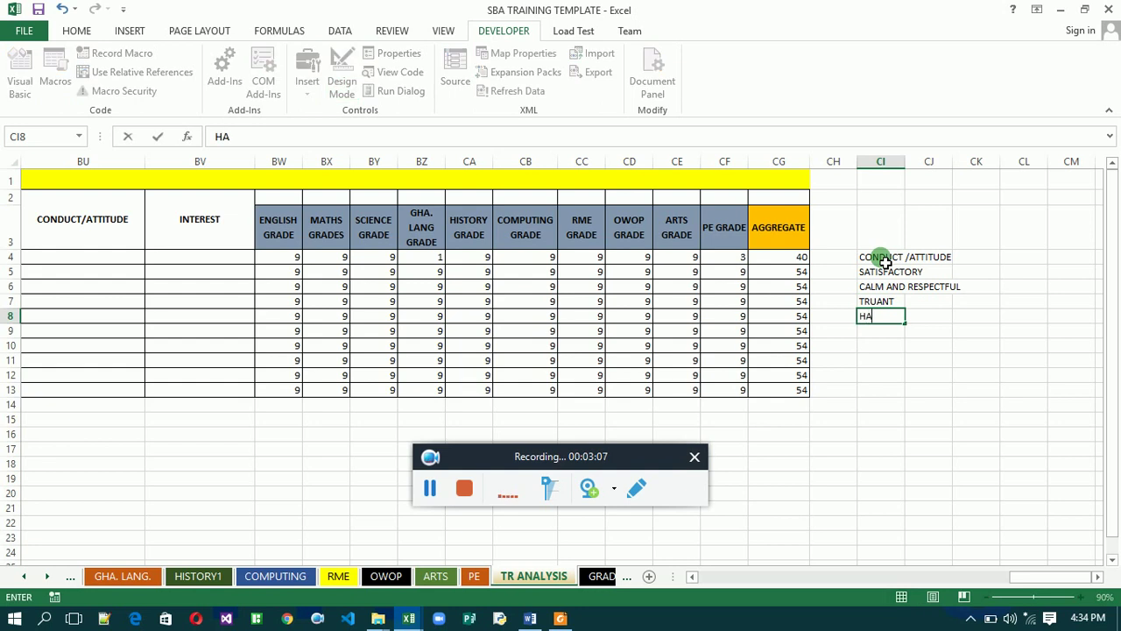
{"action": "type", "text": "RD WORDING"}
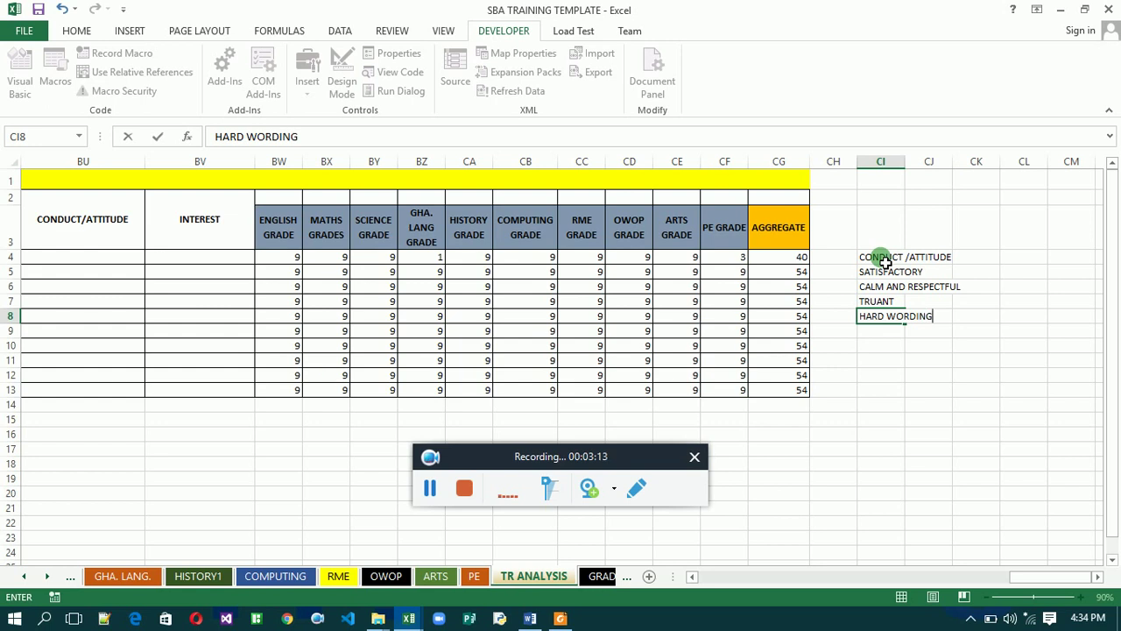
{"action": "key", "text": "BackSpace"}
{"action": "key", "text": "BackSpace"}
{"action": "key", "text": "BackSpace"}
{"action": "key", "text": "BackSpace"}
{"action": "type", "text": "KING"}
{"action": "key", "text": "Return"}
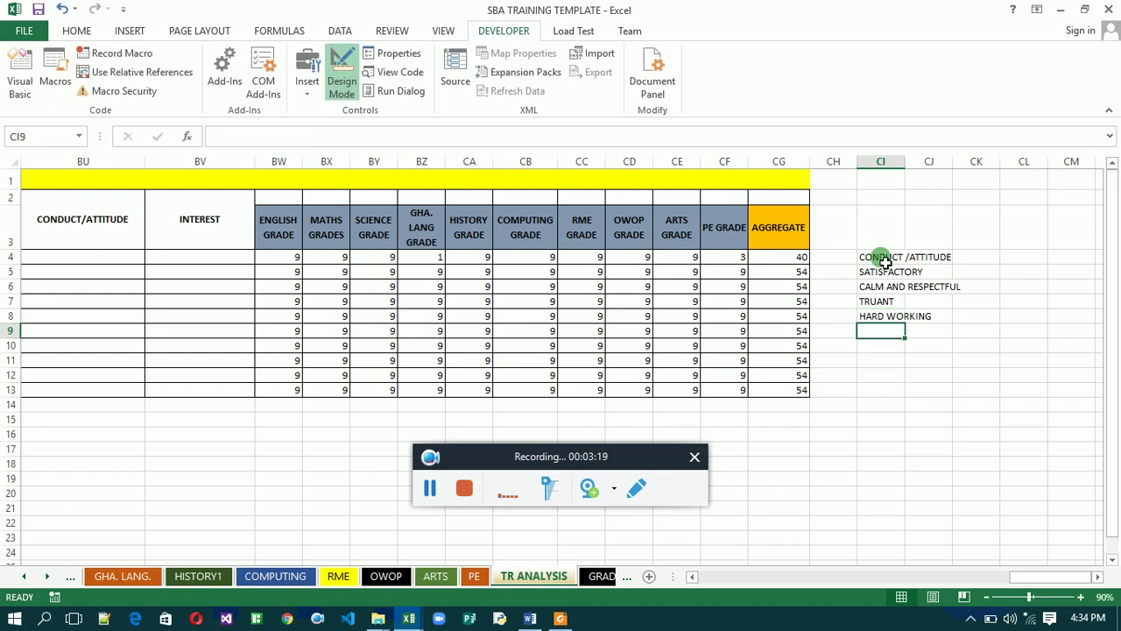
{"action": "type", "text": "DI"}
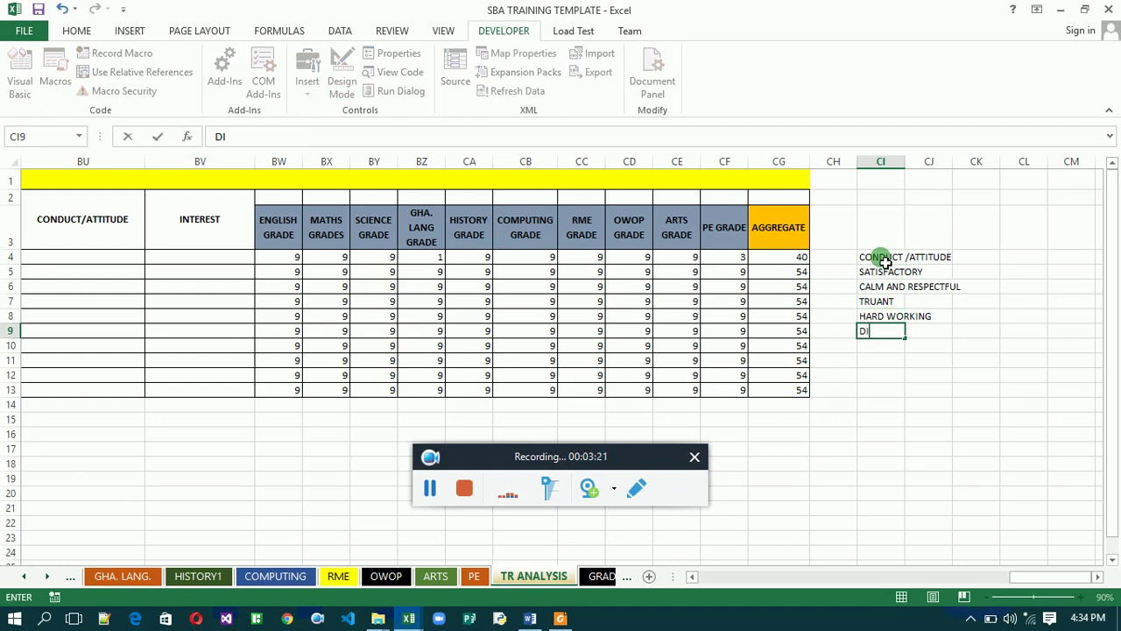
{"action": "type", "text": "SRECPECTFU"}
{"action": "key", "text": "Return"}
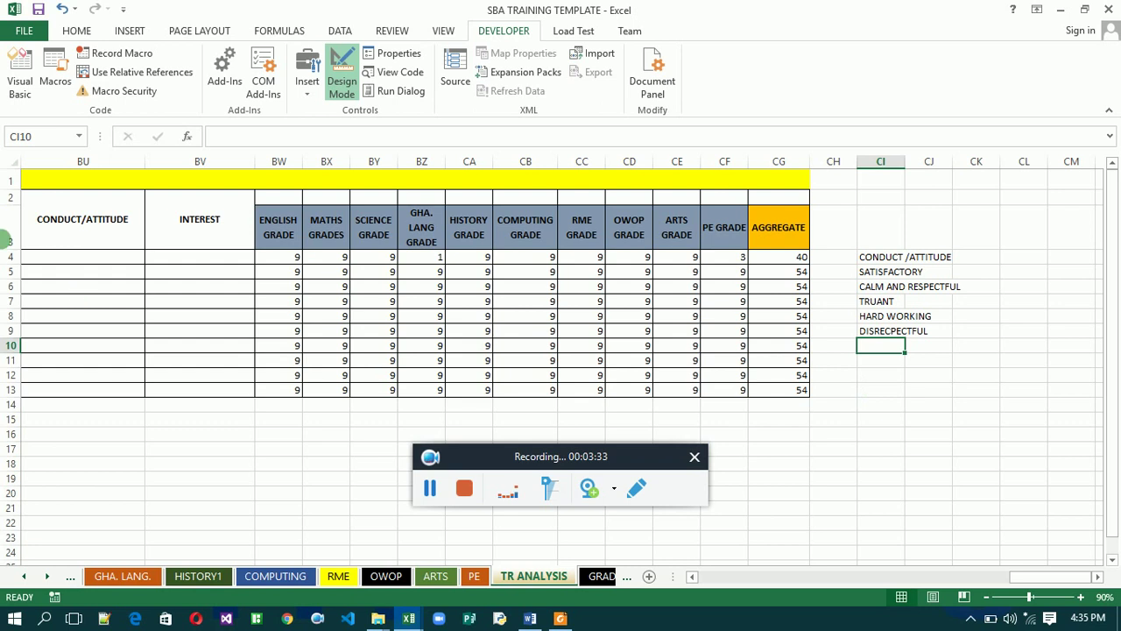
{"action": "left_click", "coordinate": [64, 263]}
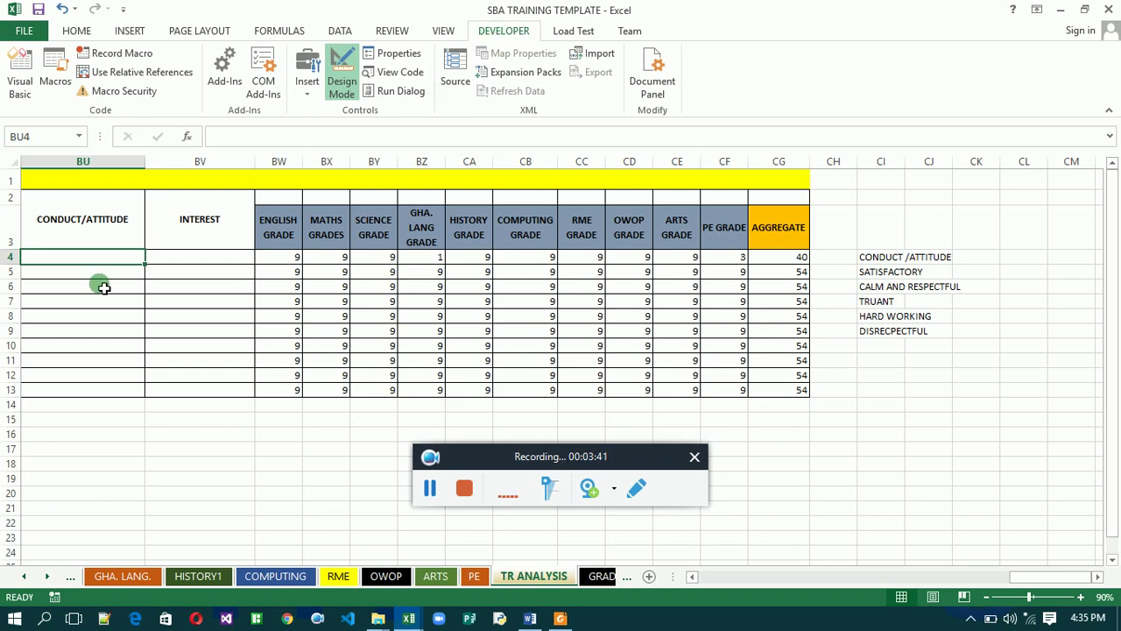
- Pick the ActiveX Combo Box control from Developer Insert and scroll back to column BU
{"action": "left_click", "coordinate": [308, 87]}
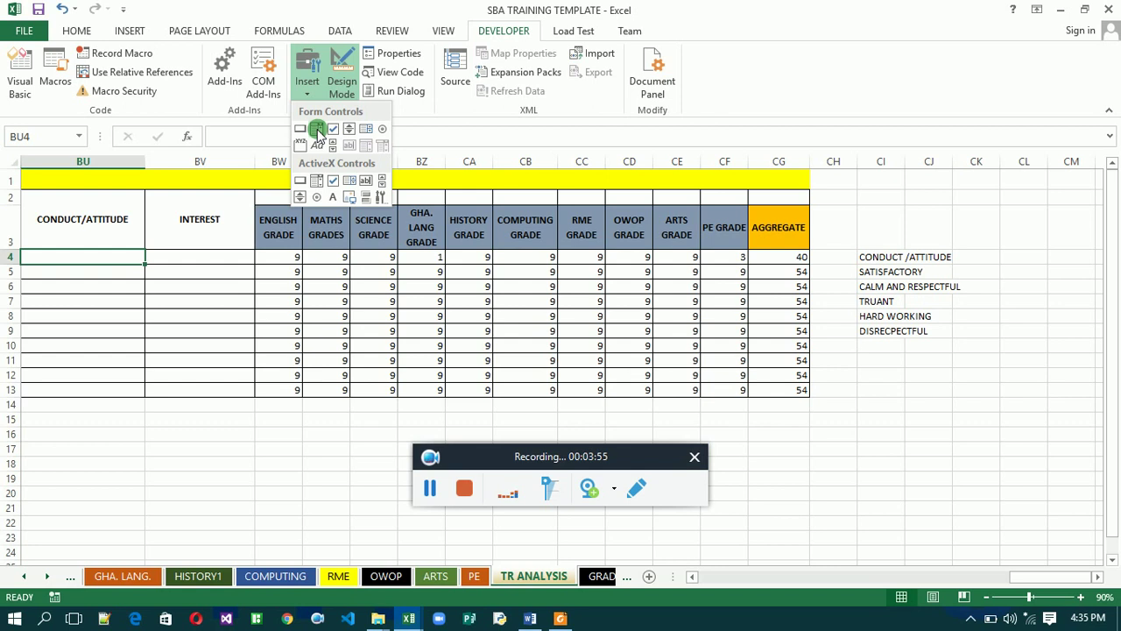
{"action": "left_click", "coordinate": [317, 182]}
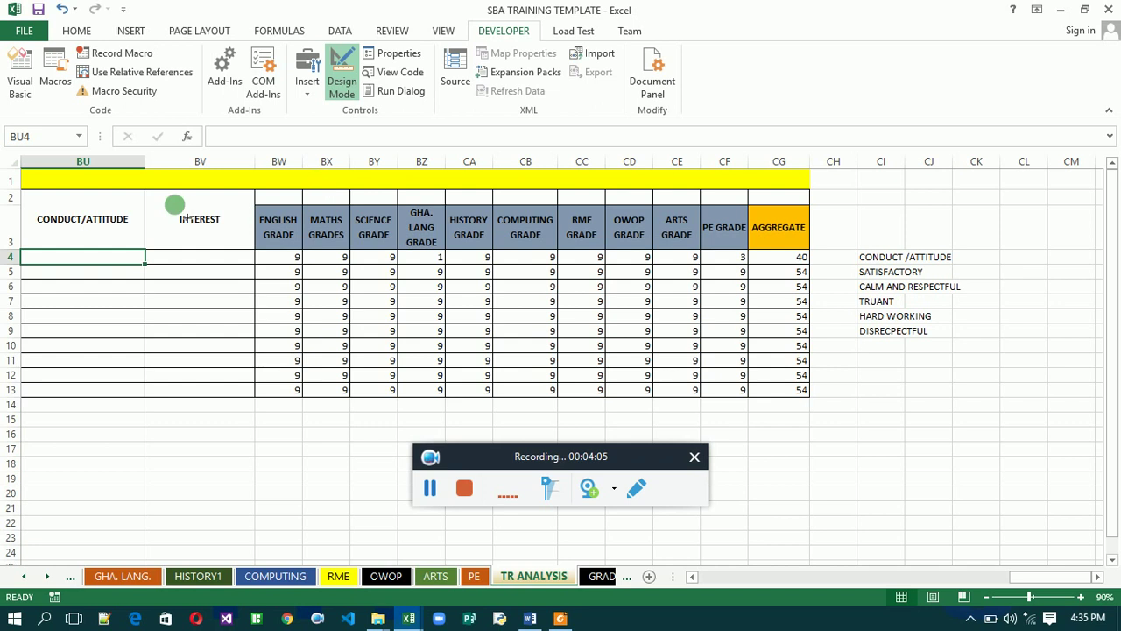
{"action": "left_click", "coordinate": [693, 577]}
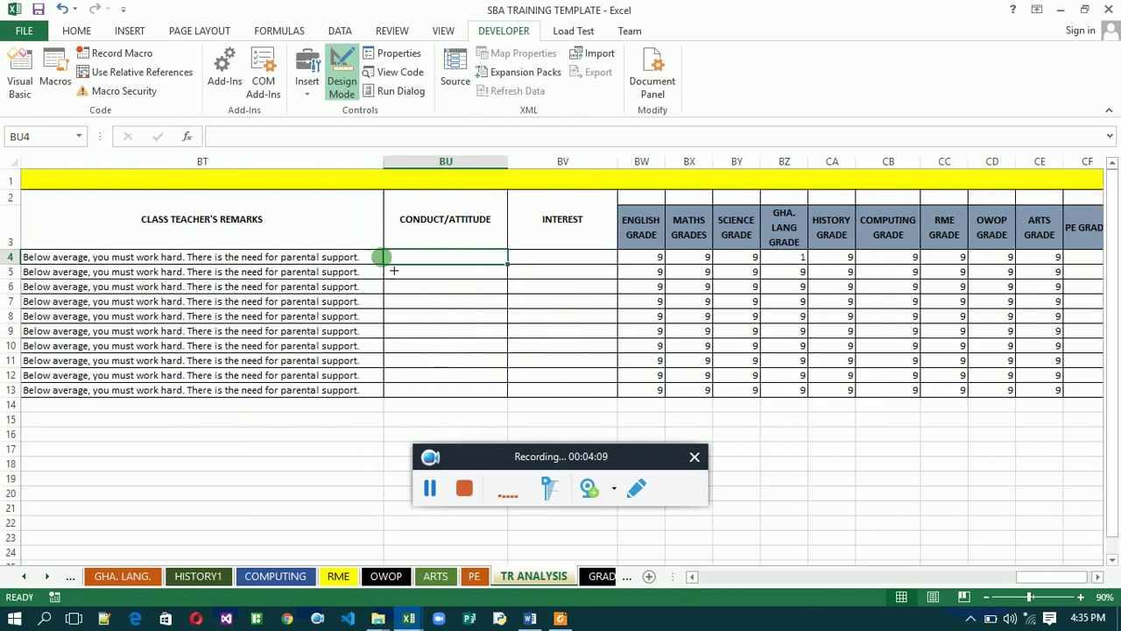
- Draw a combo box over BU4, check its empty list, and return to Design Mode
{"action": "mouse_move", "coordinate": [383, 249]}
{"action": "left_mouse_down"}
{"action": "mouse_move", "coordinate": [508, 248]}
{"action": "mouse_move", "coordinate": [506, 264]}
{"action": "left_mouse_up"}
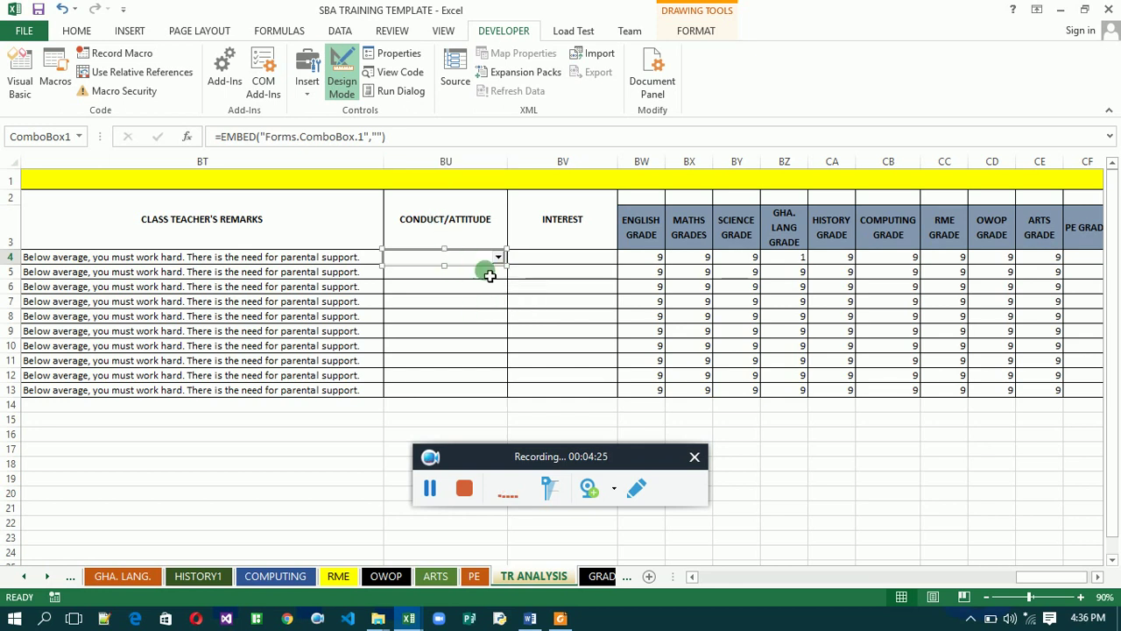
{"action": "left_click", "coordinate": [344, 85]}
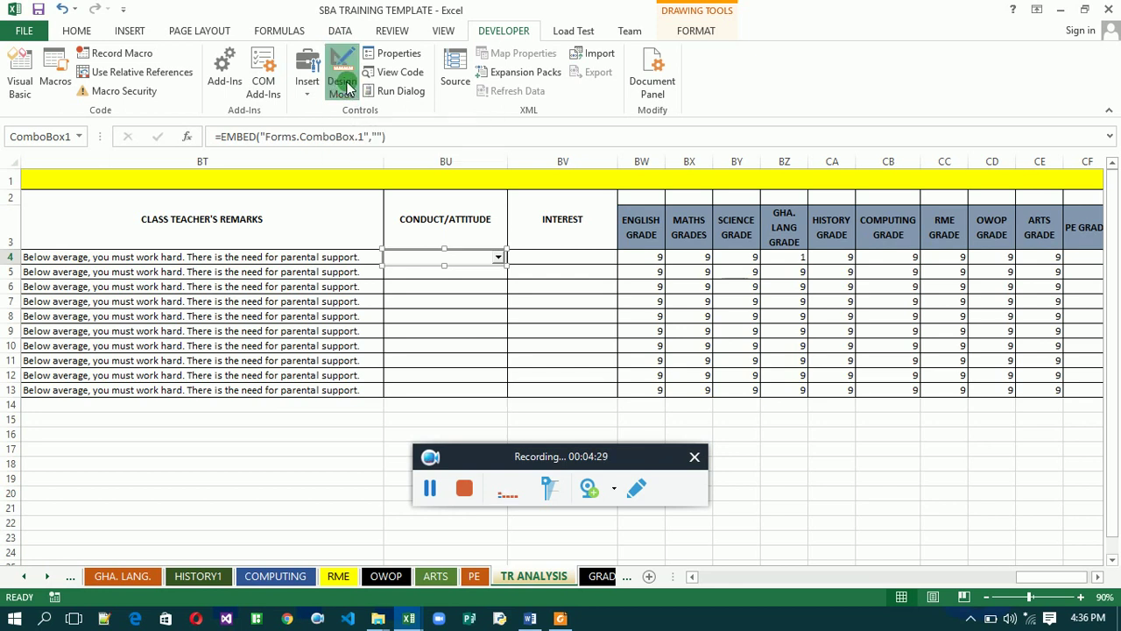
{"action": "left_click", "coordinate": [499, 255]}
{"action": "left_click", "coordinate": [501, 257]}
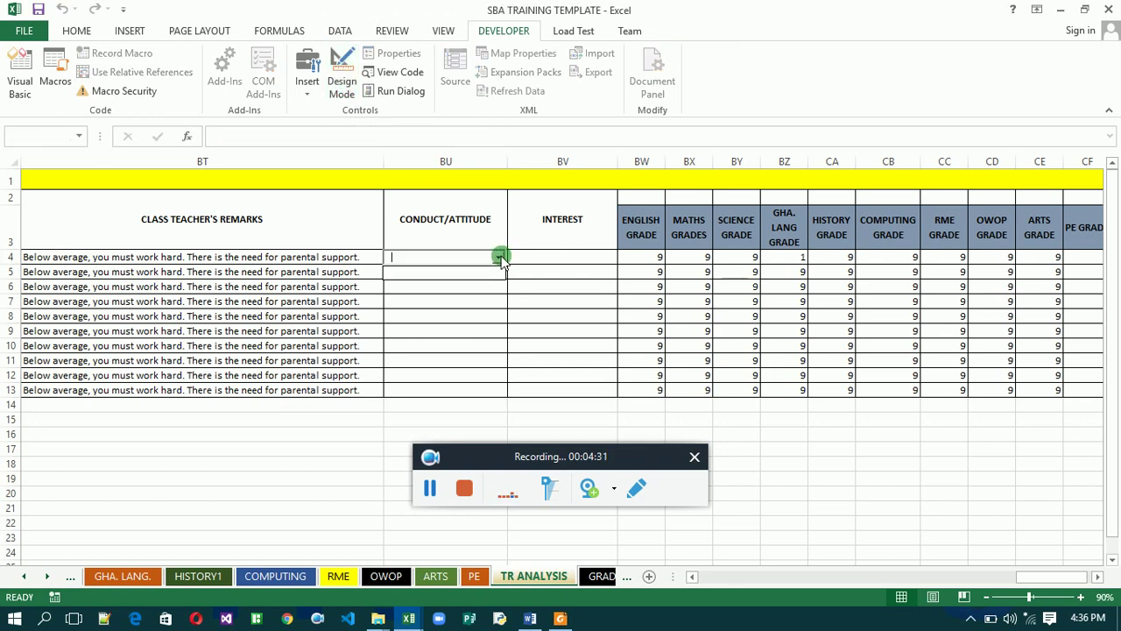
{"action": "left_click", "coordinate": [499, 257]}
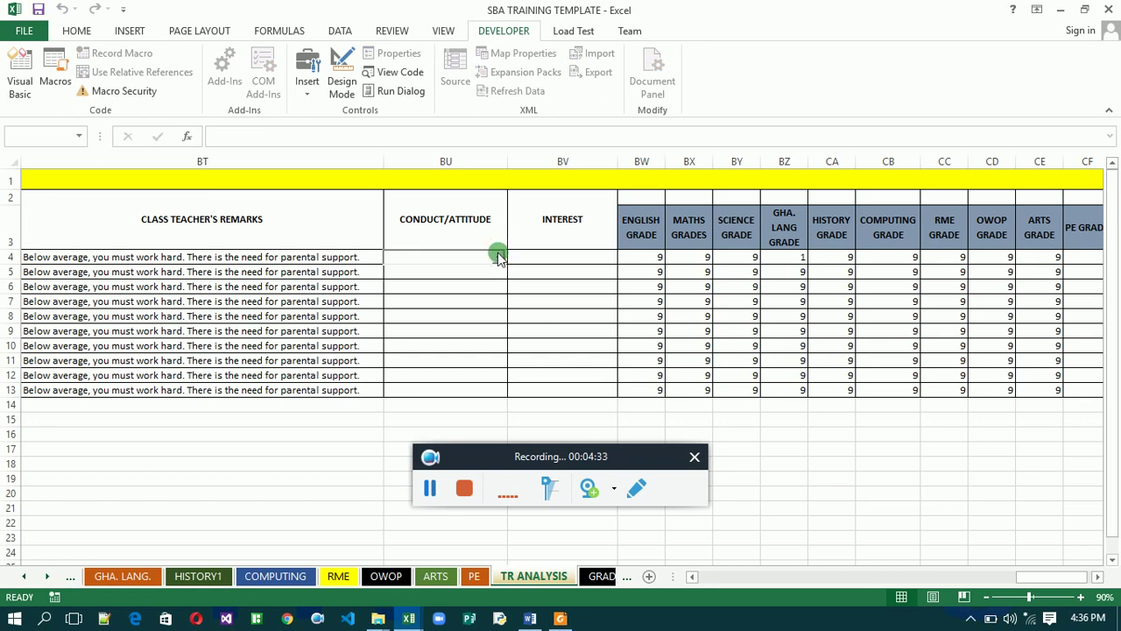
{"action": "left_click", "coordinate": [344, 86]}
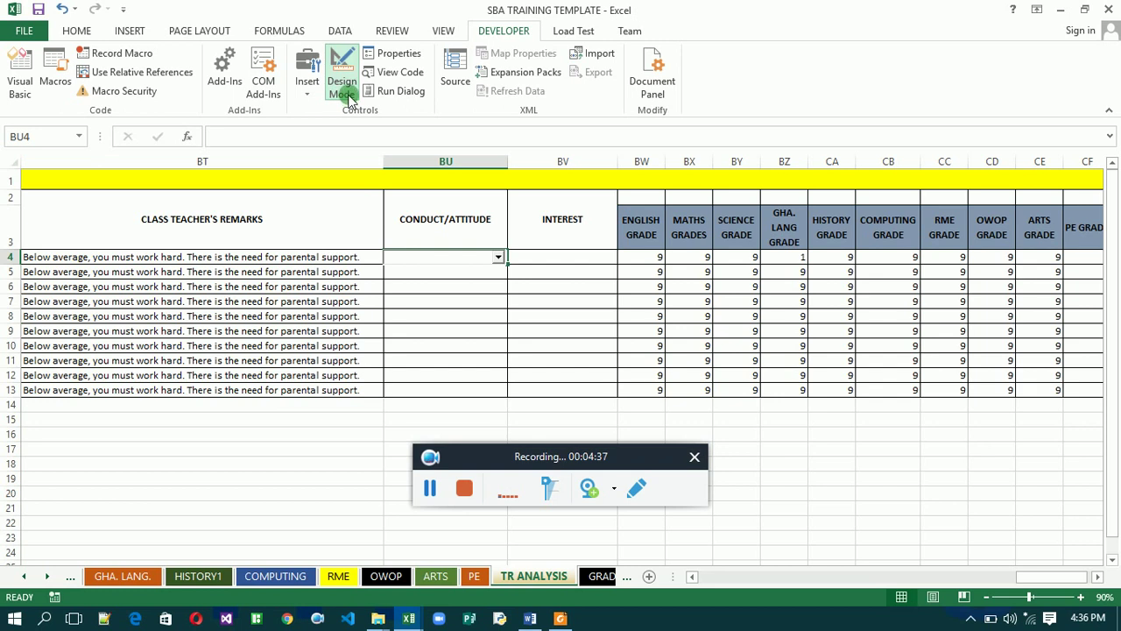
{"action": "left_click", "coordinate": [399, 54]}
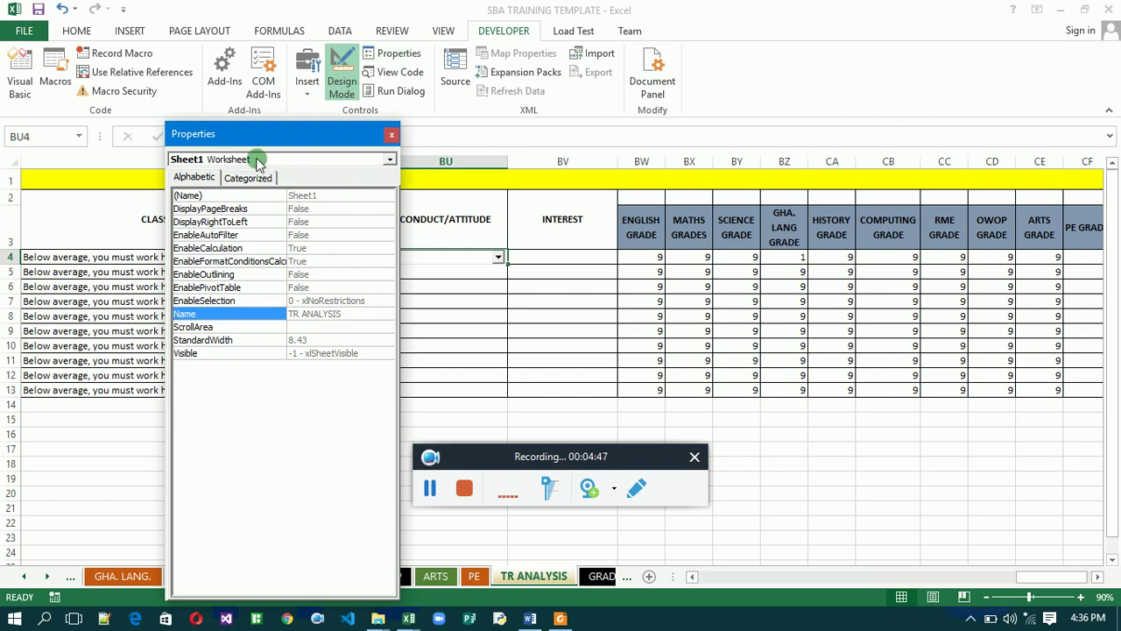
- Show ComboBox1's properties and move the Properties window away from column BU
{"action": "left_click", "coordinate": [391, 159]}
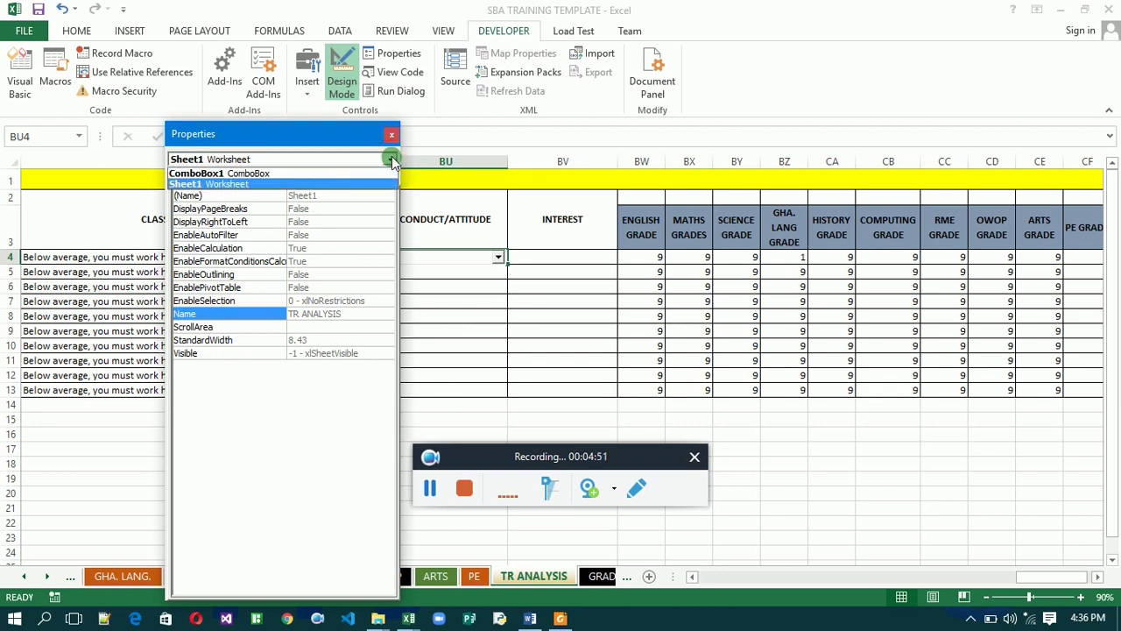
{"action": "left_click", "coordinate": [325, 176]}
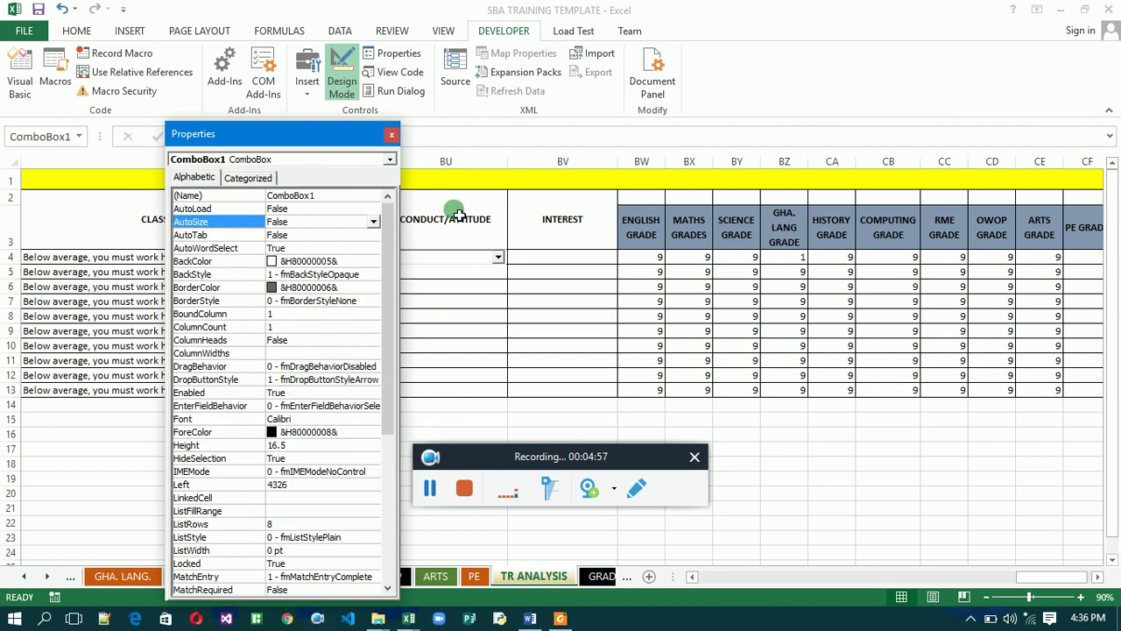
{"action": "left_click", "coordinate": [392, 135]}
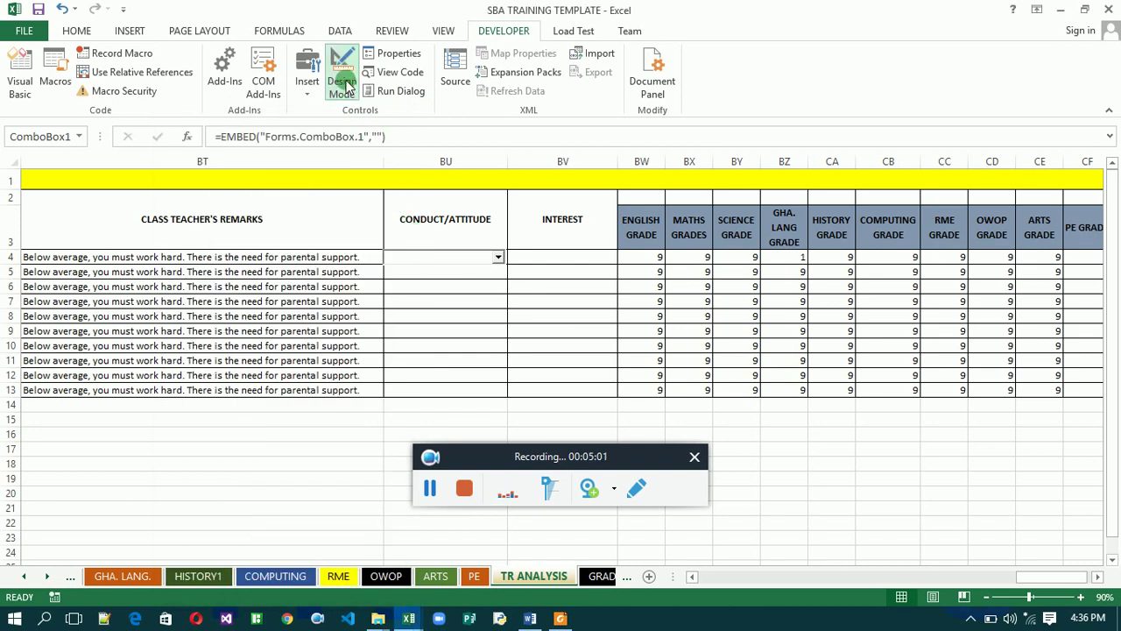
{"action": "left_click", "coordinate": [433, 266]}
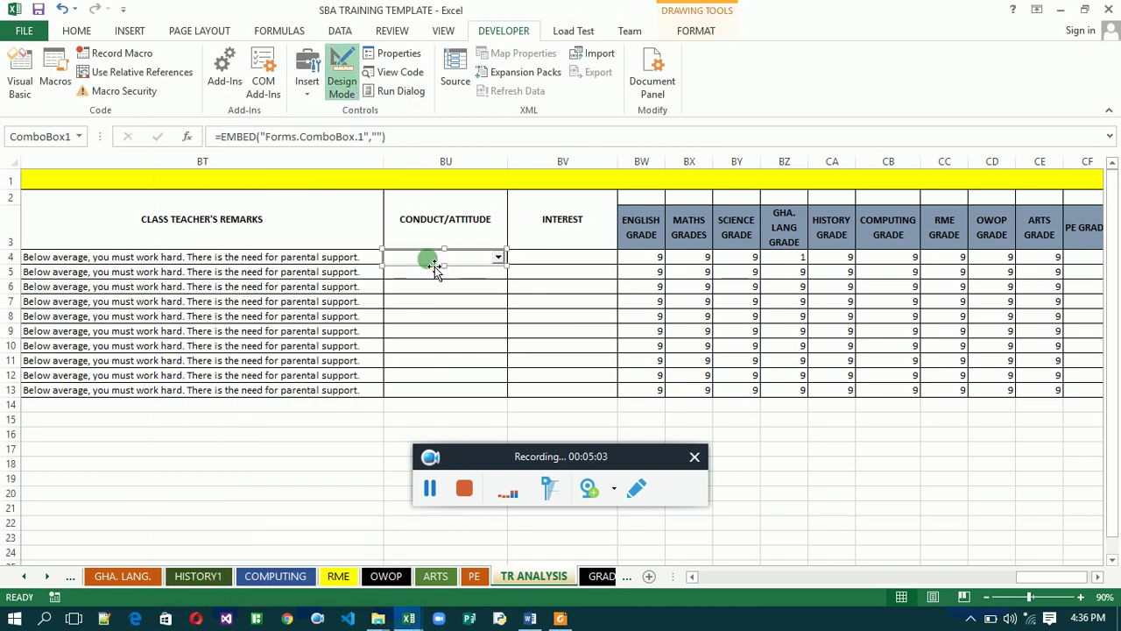
{"action": "left_click", "coordinate": [399, 55]}
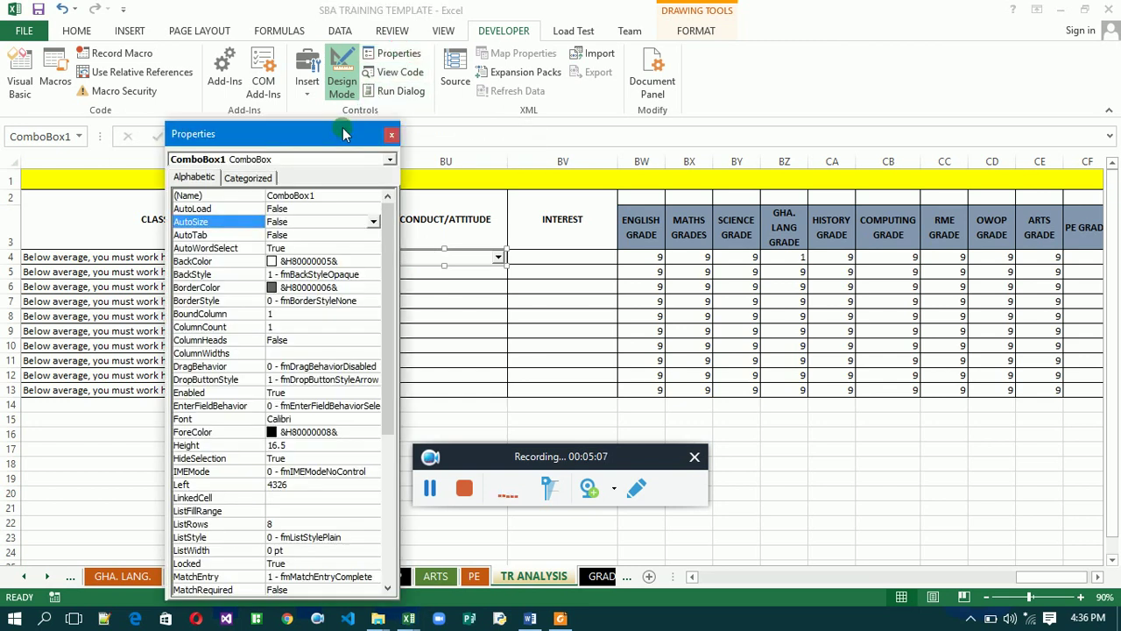
{"action": "left_click_drag", "start_coordinate": [344, 142], "coordinate": [294, 118]}
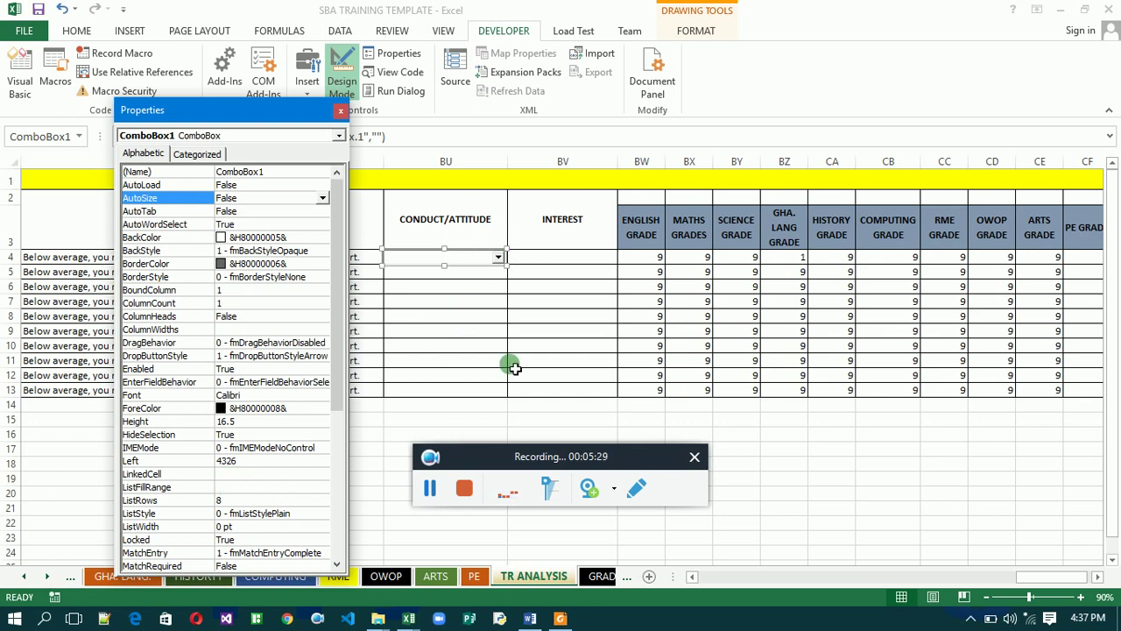
- Set ComboBox1's LinkedCell property to BU4
{"action": "left_click", "coordinate": [158, 473]}
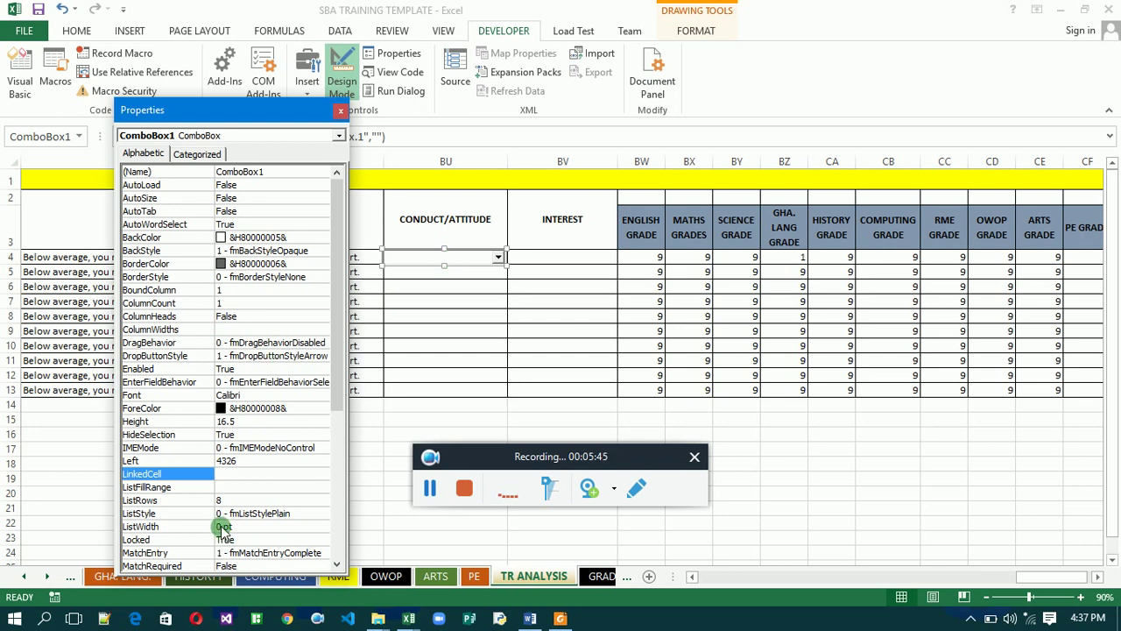
{"action": "type", "text": "BU4"}
{"action": "left_click", "coordinate": [234, 489]}
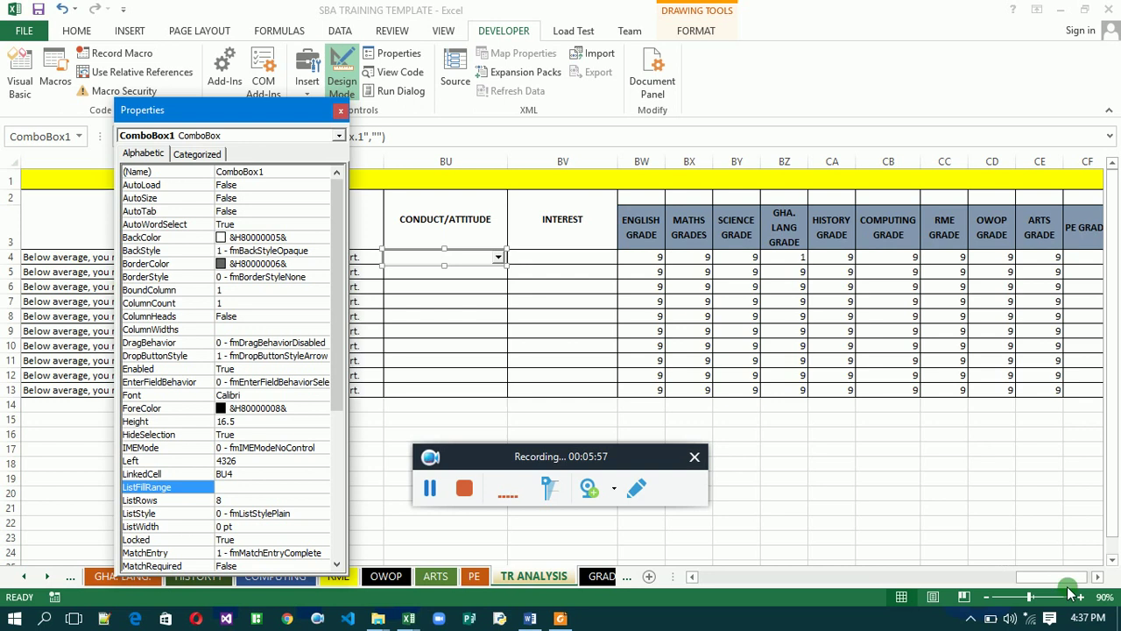
{"action": "left_click", "coordinate": [1097, 580]}
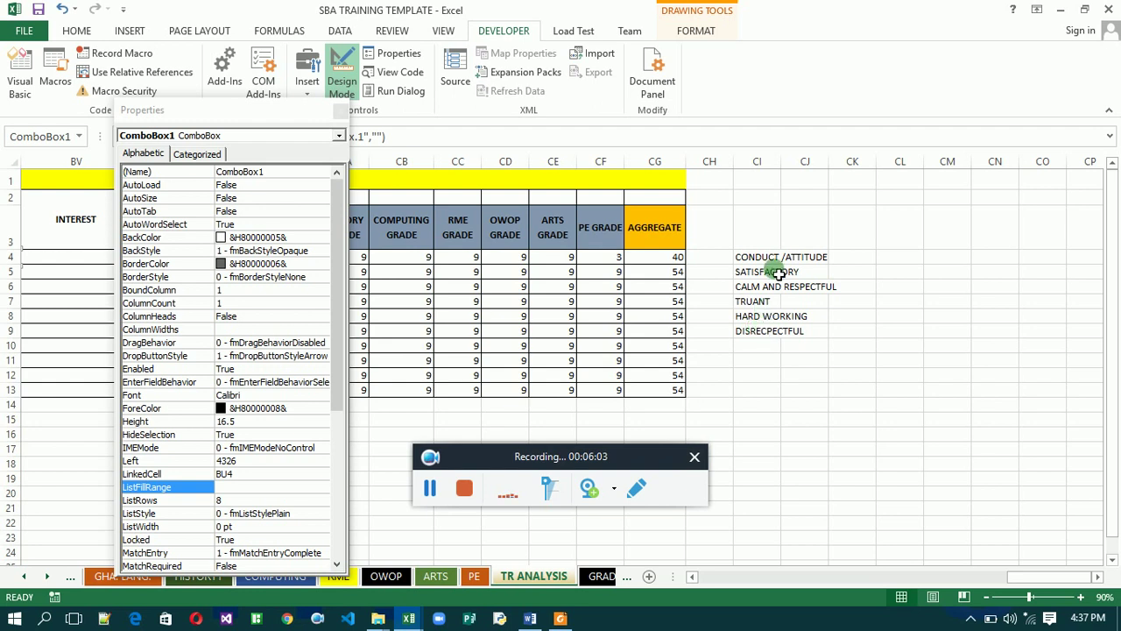
- Set ComboBox1's ListFillRange to CI4:CI9 and close the Properties window
{"action": "left_click", "coordinate": [241, 491]}
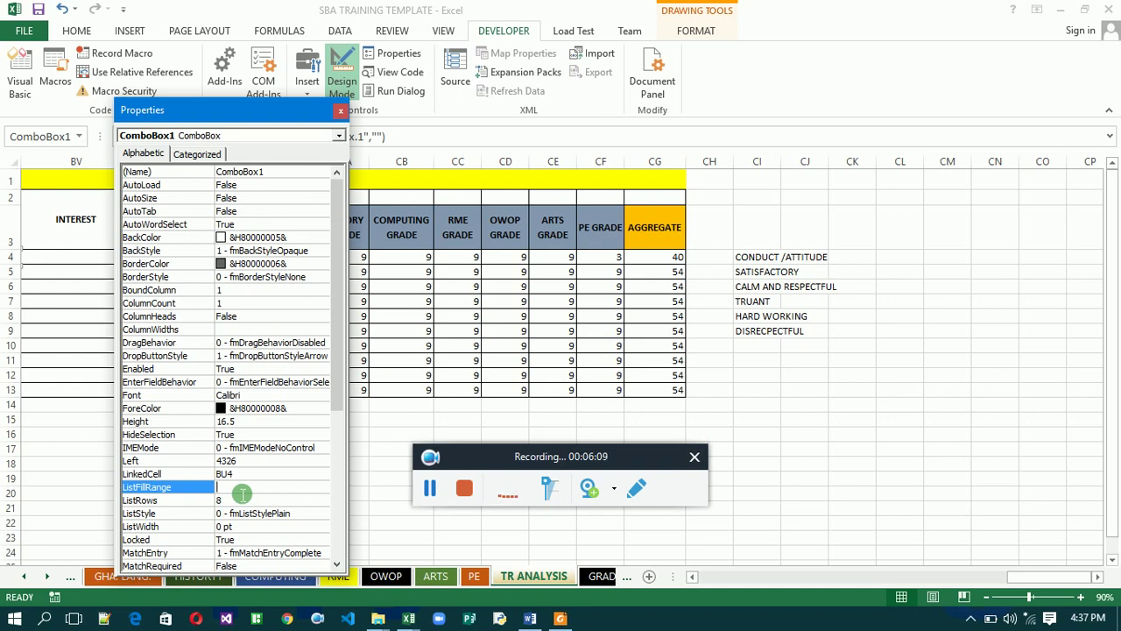
{"action": "type", "text": "CI"}
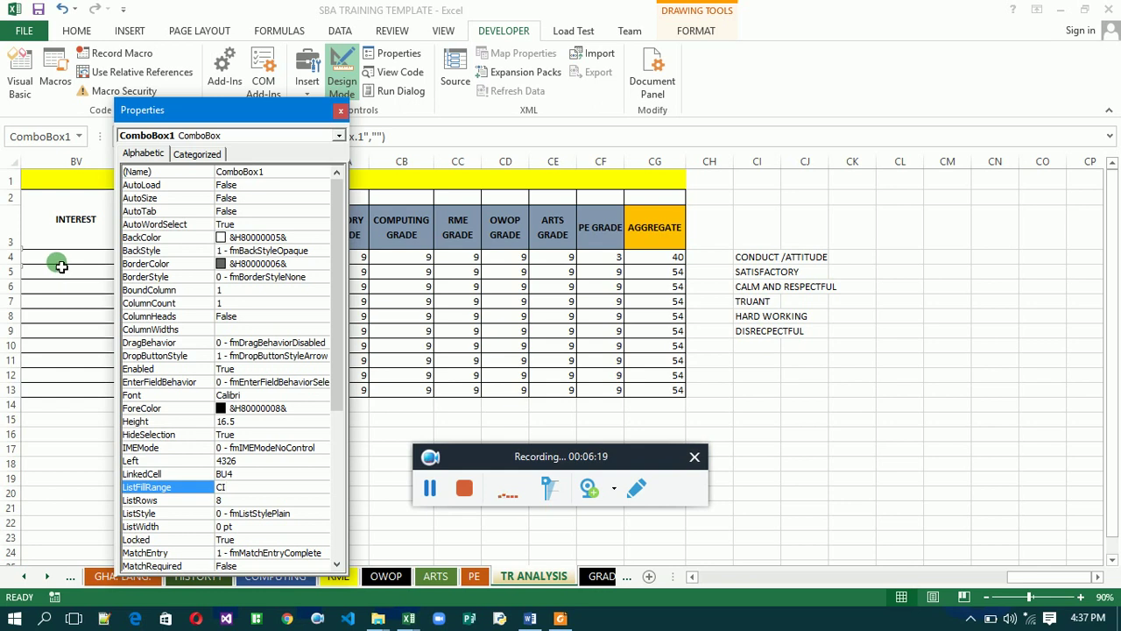
{"action": "type", "text": "4:"}
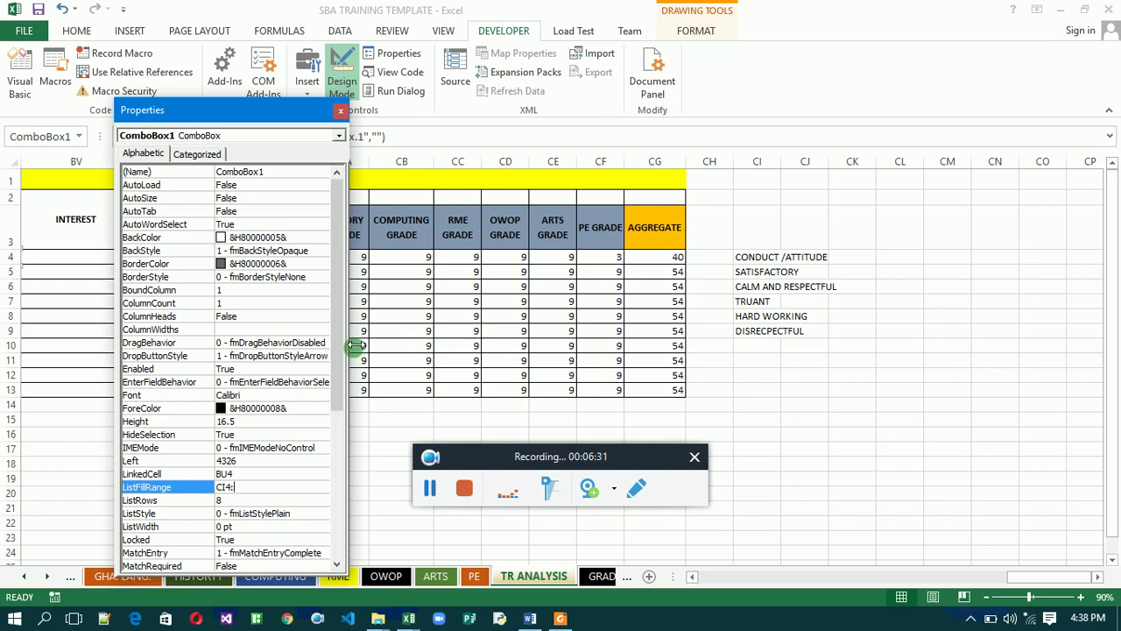
{"action": "type", "text": "CI"}
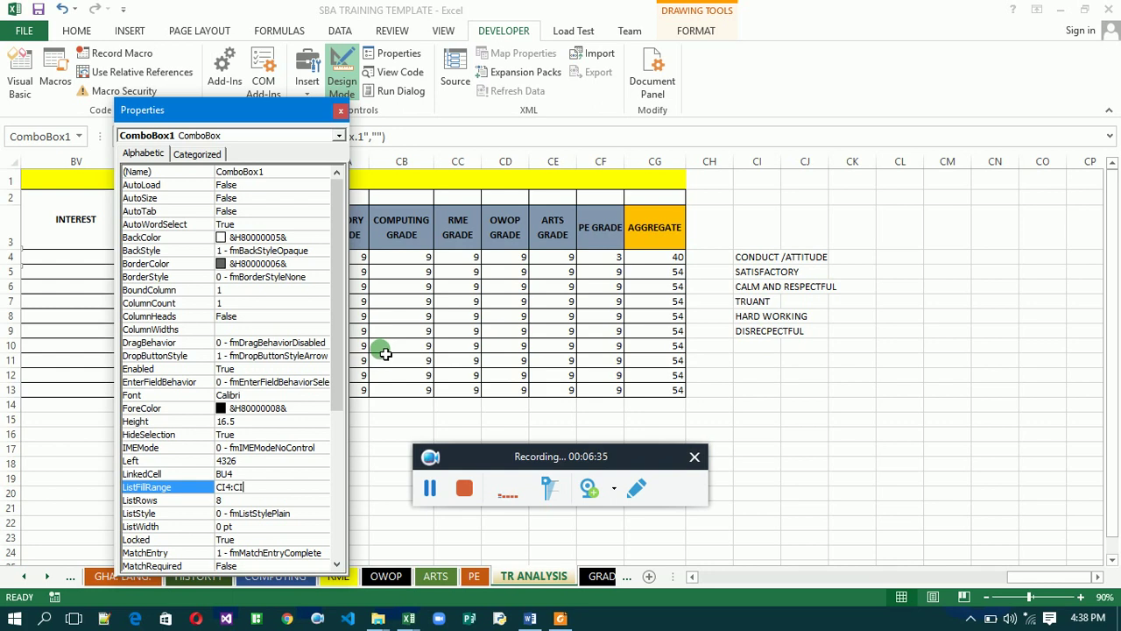
{"action": "type", "text": "10"}
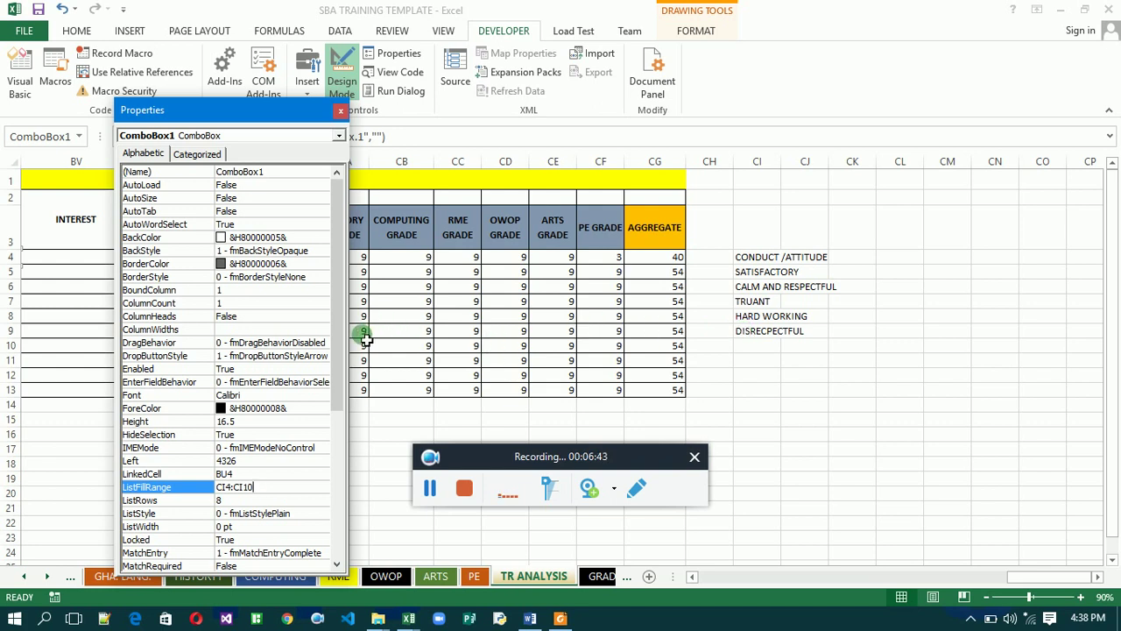
{"action": "left_click", "coordinate": [759, 338]}
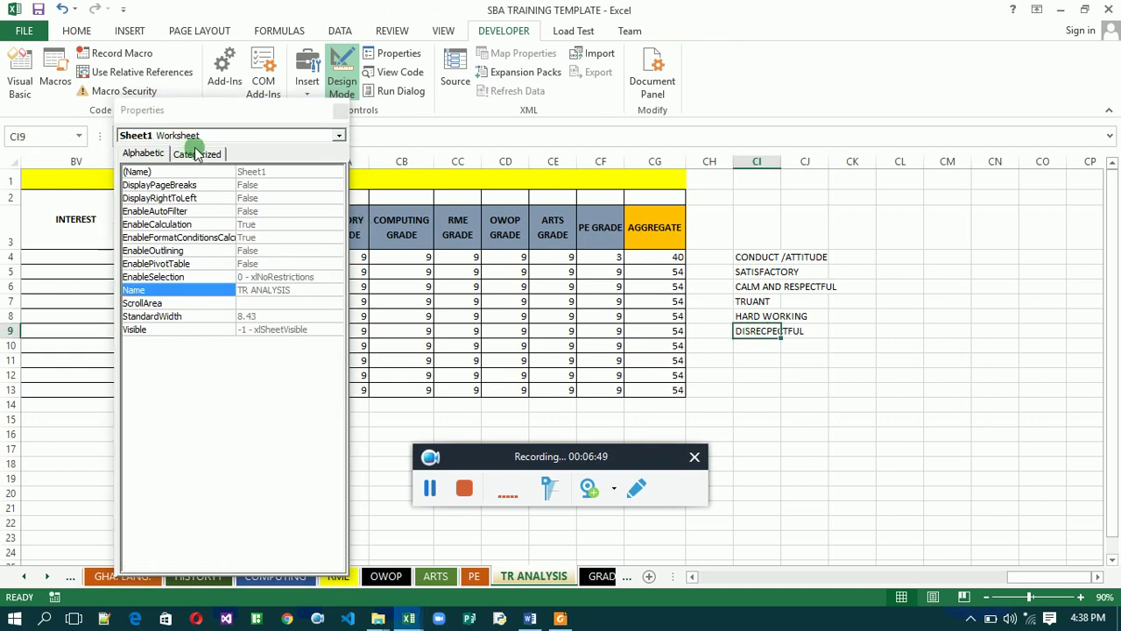
{"action": "left_click", "coordinate": [338, 136]}
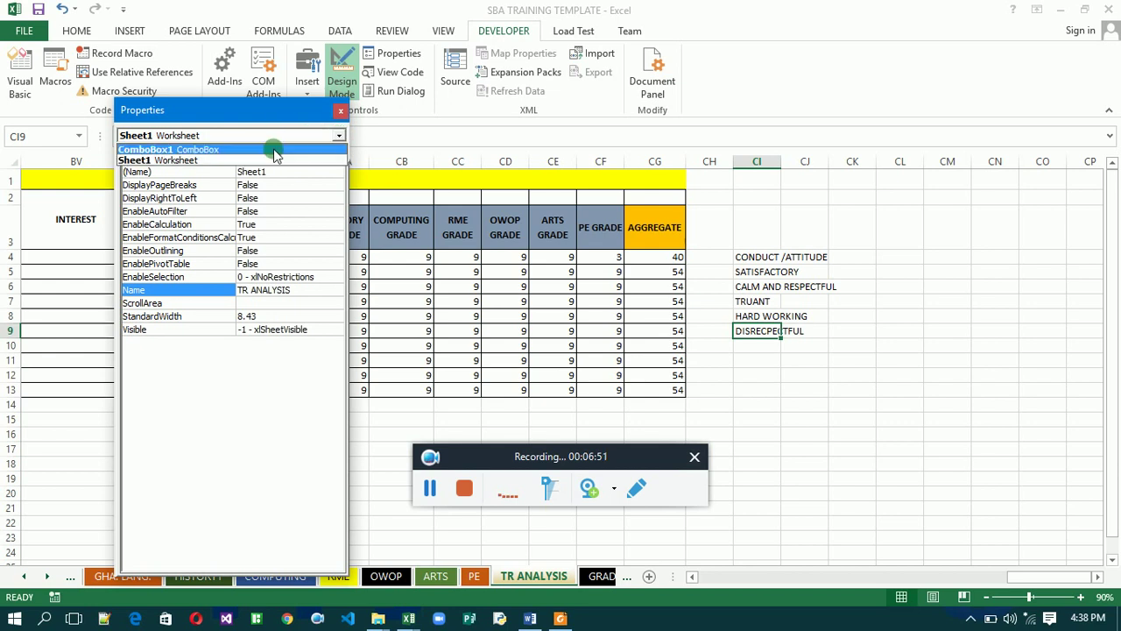
{"action": "left_click", "coordinate": [275, 149]}
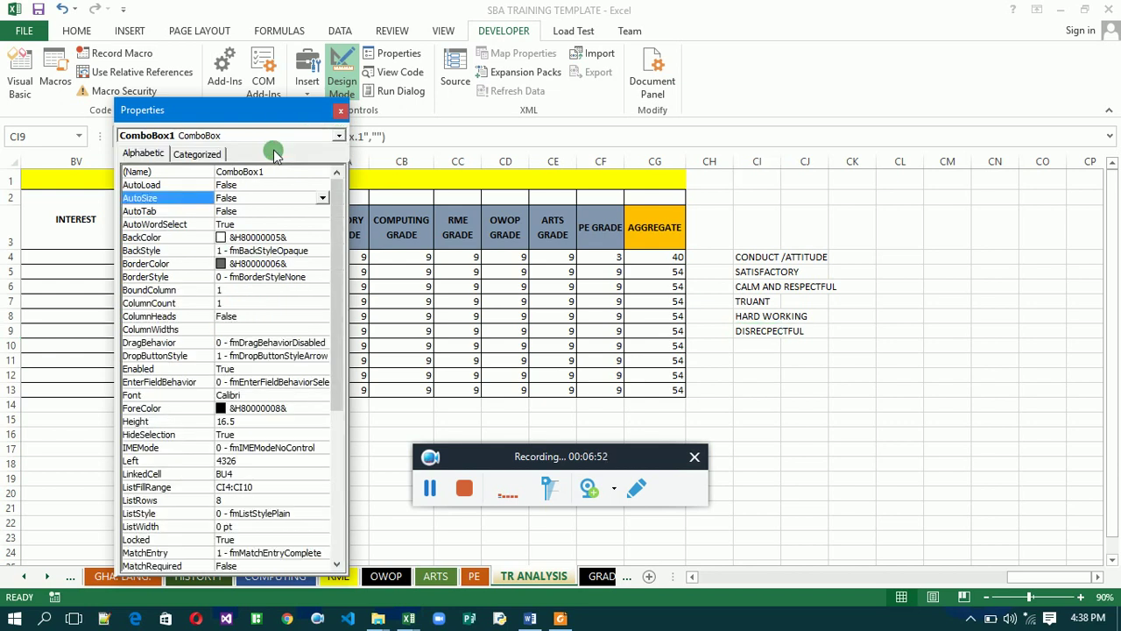
{"action": "left_click", "coordinate": [254, 489]}
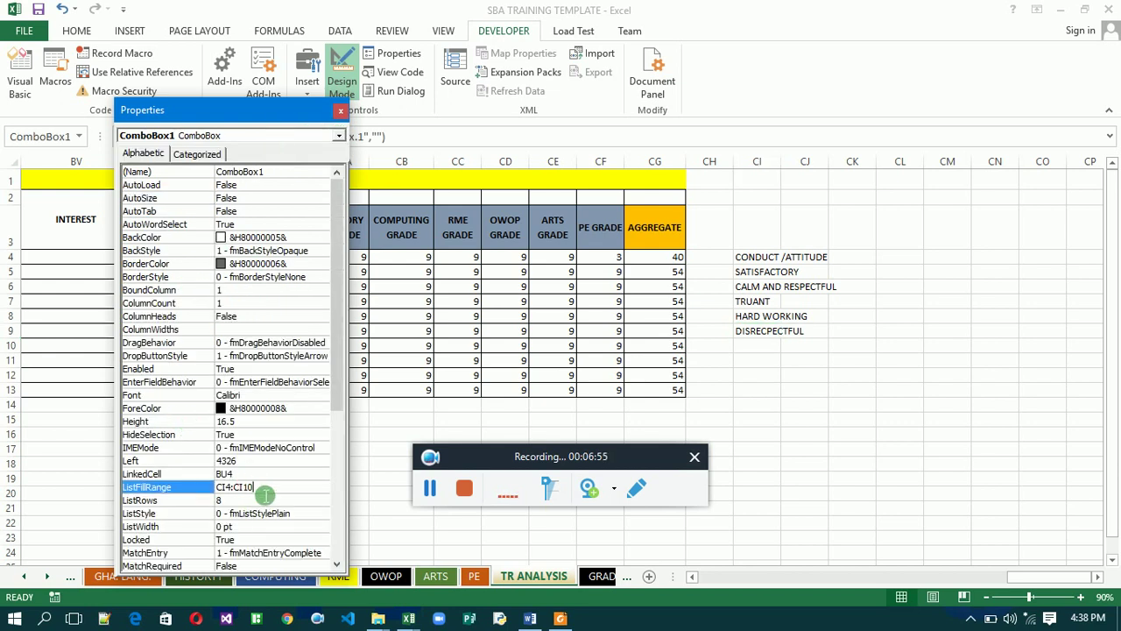
{"action": "type", "text": "9"}
{"action": "left_click", "coordinate": [340, 112]}
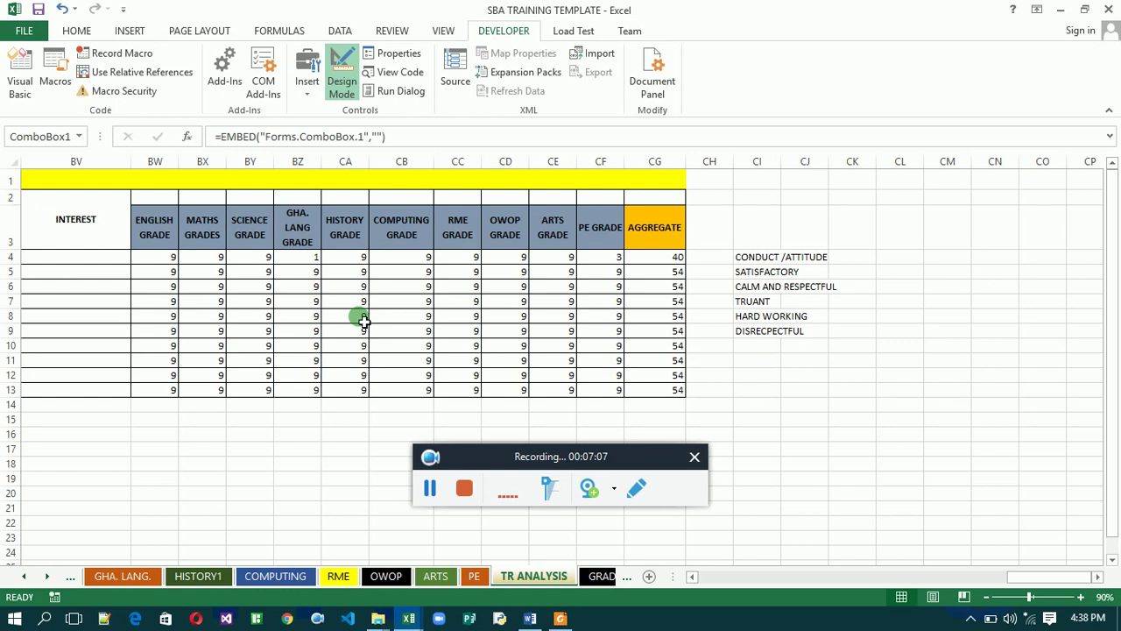
- Leave Design Mode and test the BU4 dropdown, choosing SATISFACTORY and then HARD WORKING
{"action": "left_click", "coordinate": [695, 577]}
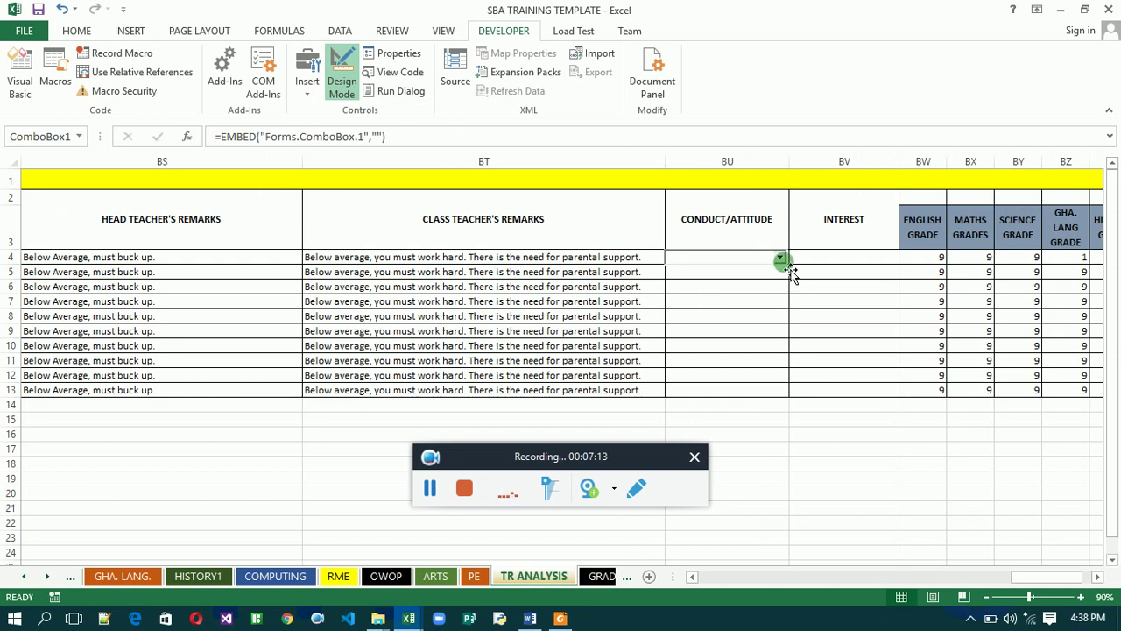
{"action": "left_click", "coordinate": [343, 84]}
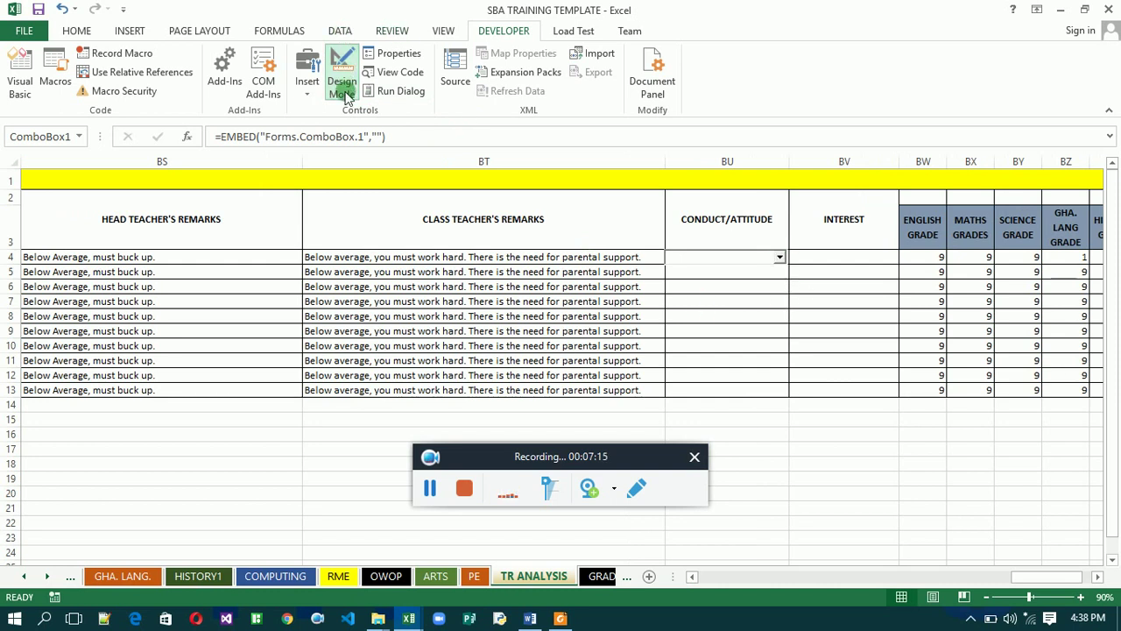
{"action": "left_click", "coordinate": [342, 83]}
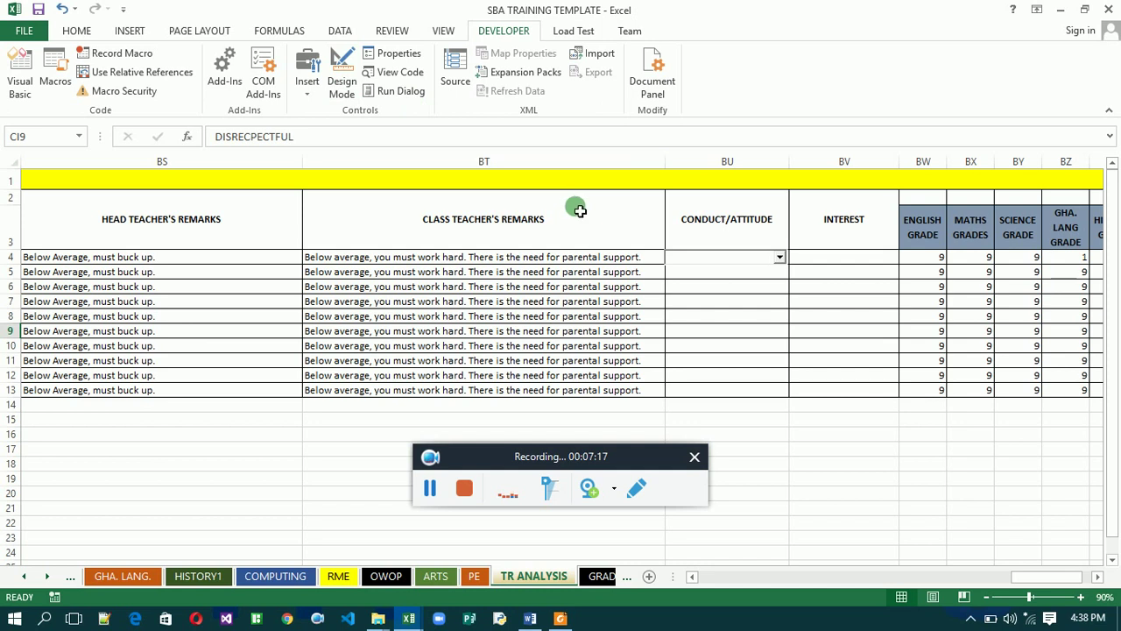
{"action": "left_click", "coordinate": [779, 258]}
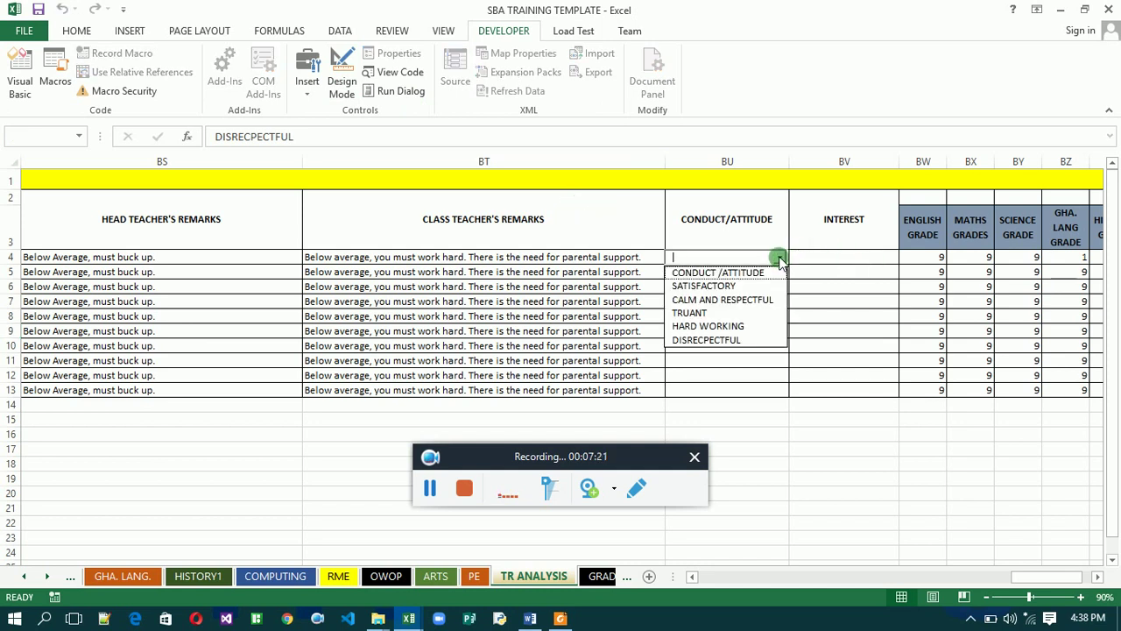
{"action": "left_click", "coordinate": [713, 288]}
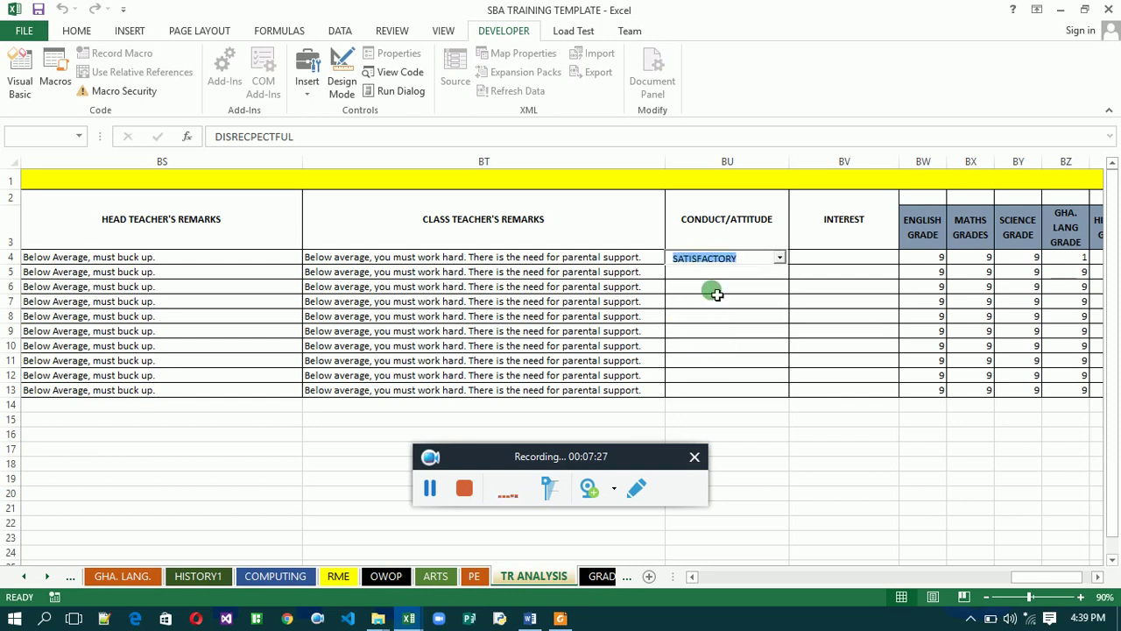
{"action": "left_click", "coordinate": [780, 258]}
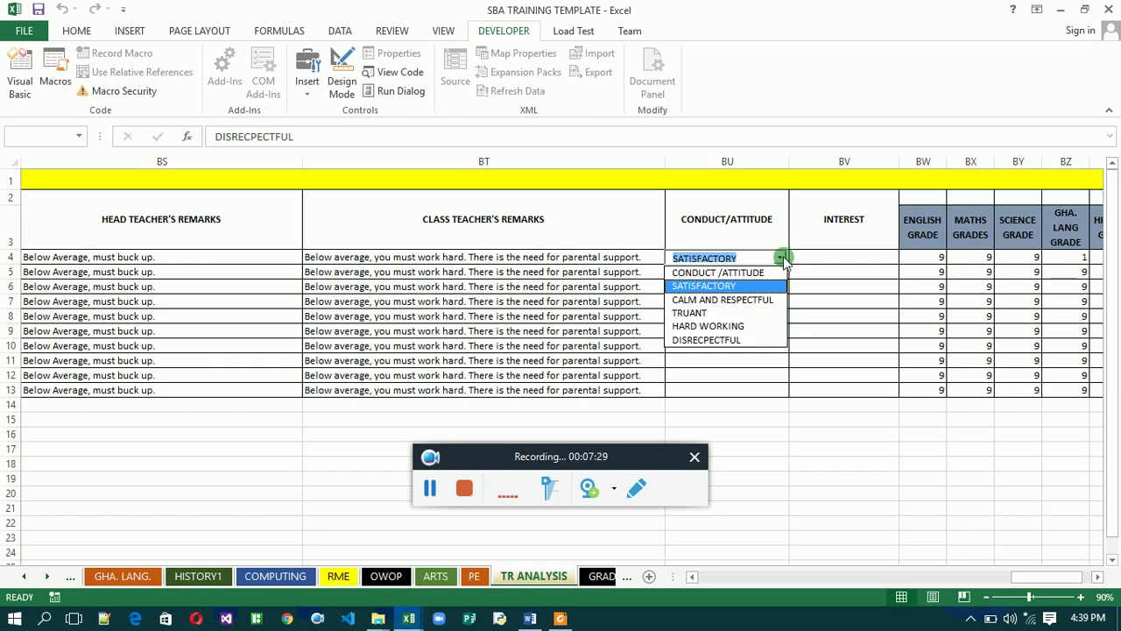
{"action": "left_click", "coordinate": [892, 85]}
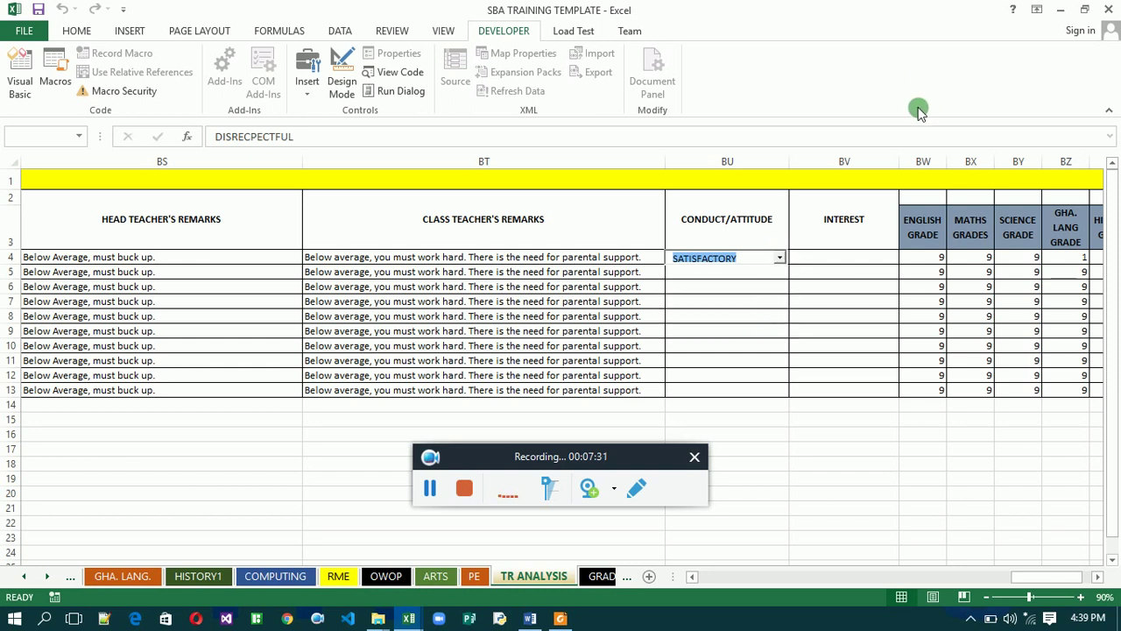
{"action": "left_click", "coordinate": [782, 260]}
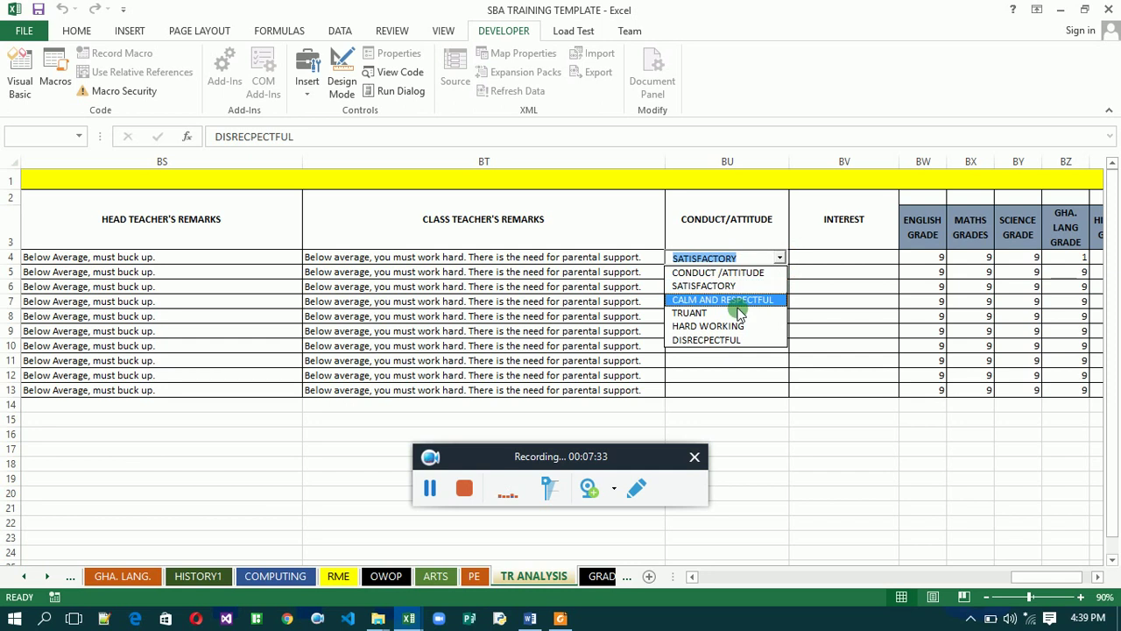
{"action": "left_click", "coordinate": [731, 331]}
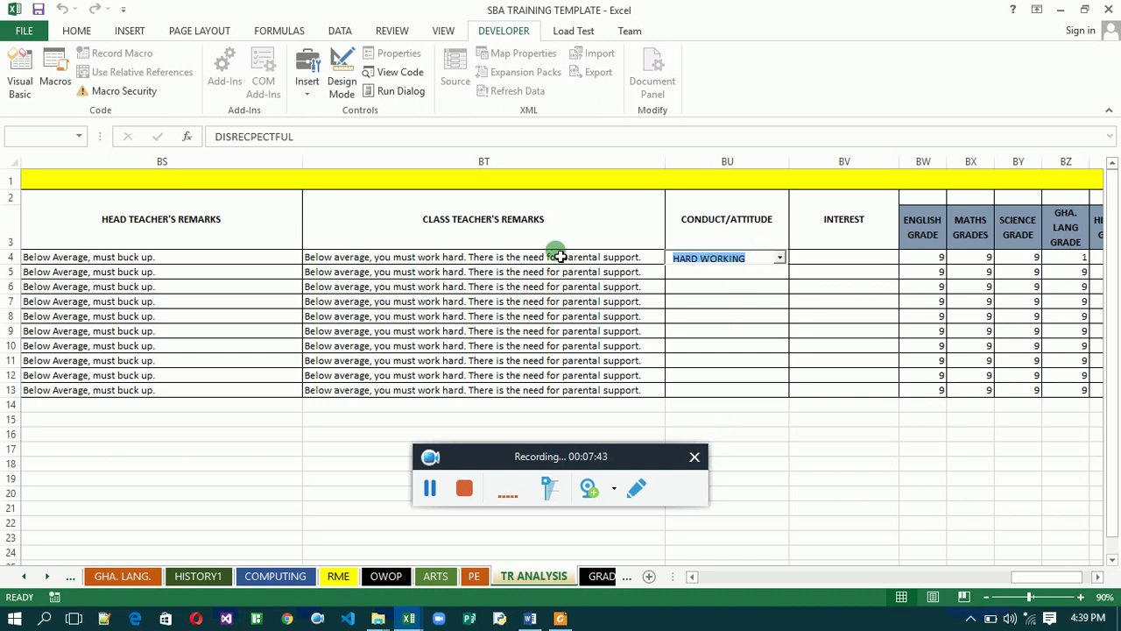
- In Design Mode, duplicate the BU4 combo box with Ctrl+D into eight cascading copies
{"action": "left_click", "coordinate": [342, 86]}
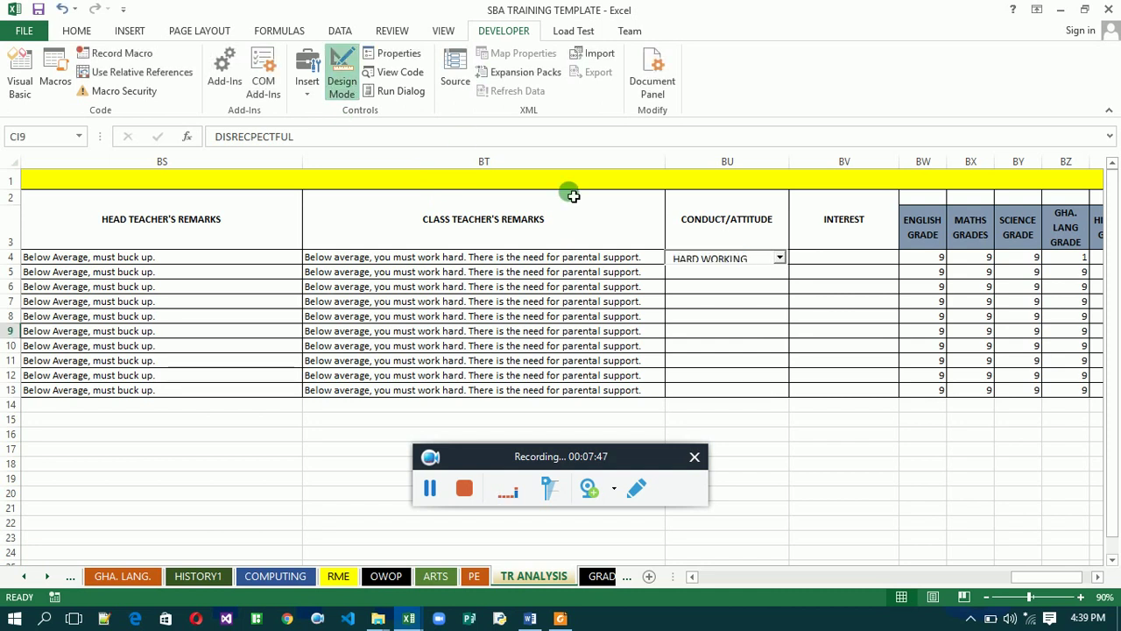
{"action": "left_click", "coordinate": [778, 268]}
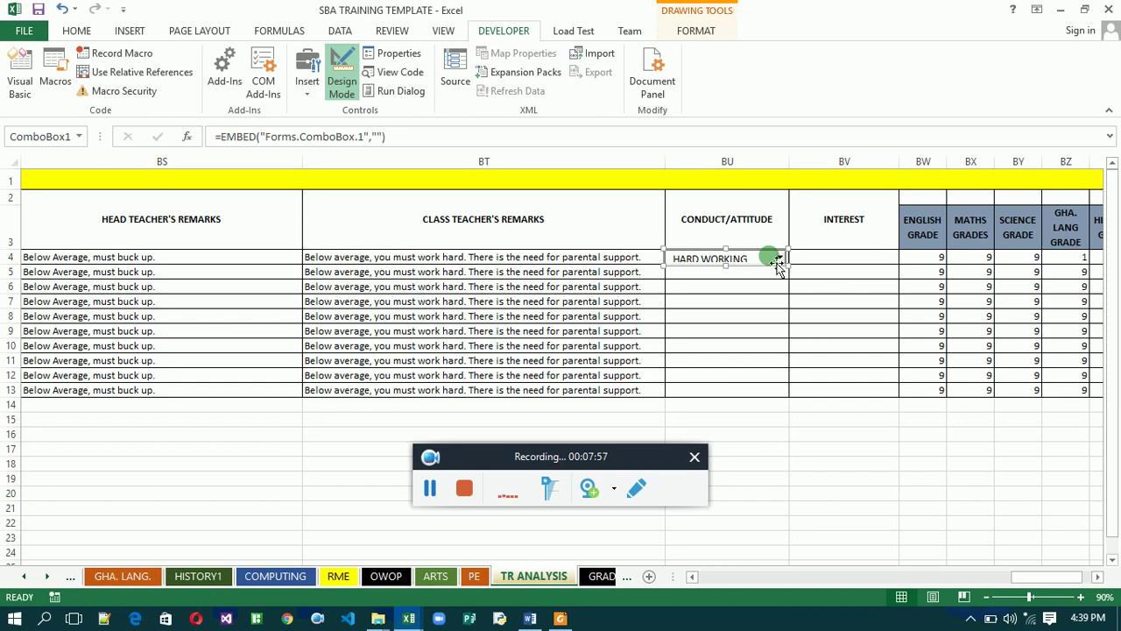
{"action": "key", "text": "ctrl+d"}
{"action": "key", "text": "ctrl+d"}
{"action": "key", "text": "ctrl+d"}
{"action": "key", "text": "ctrl+d"}
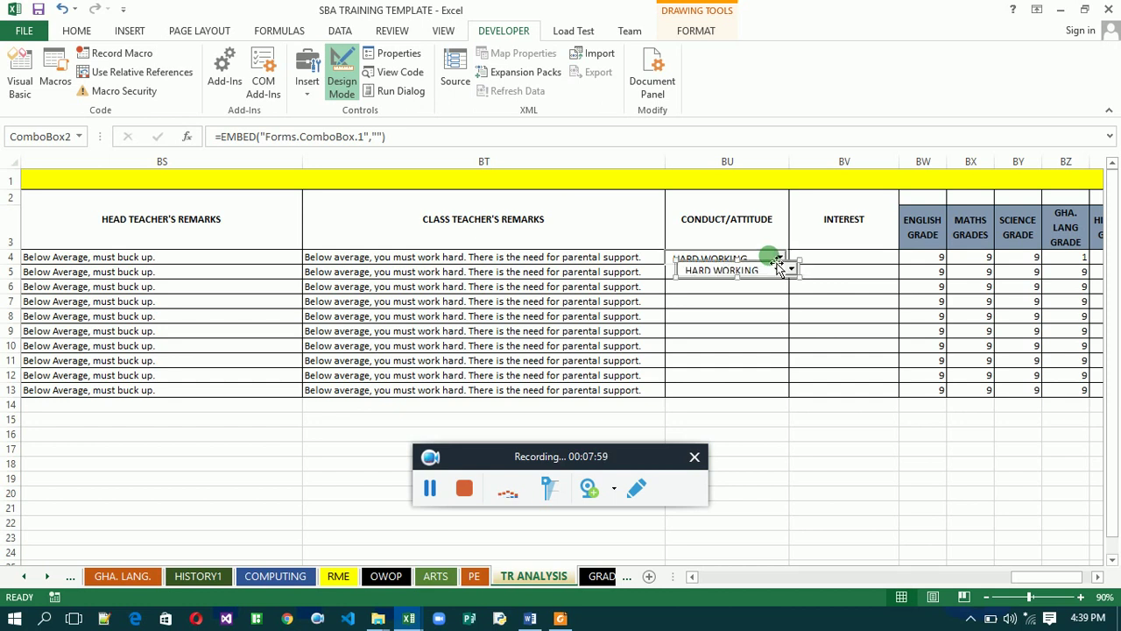
{"action": "key", "text": "ctrl+d"}
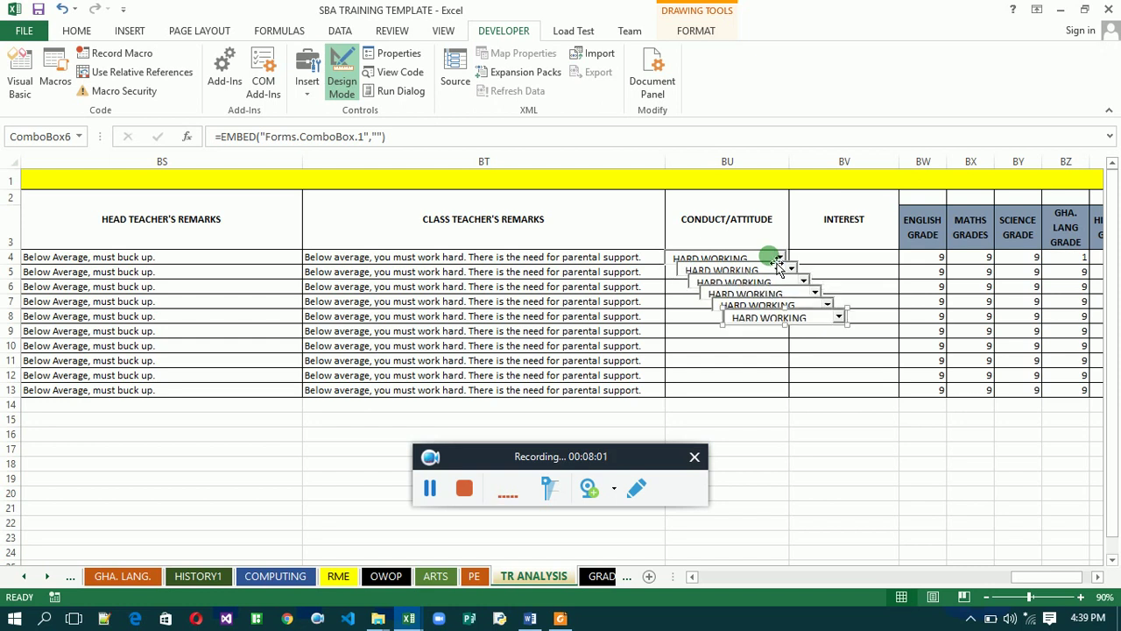
{"action": "key", "text": "ctrl+d"}
{"action": "key", "text": "ctrl+d"}
{"action": "key", "text": "ctrl+d"}
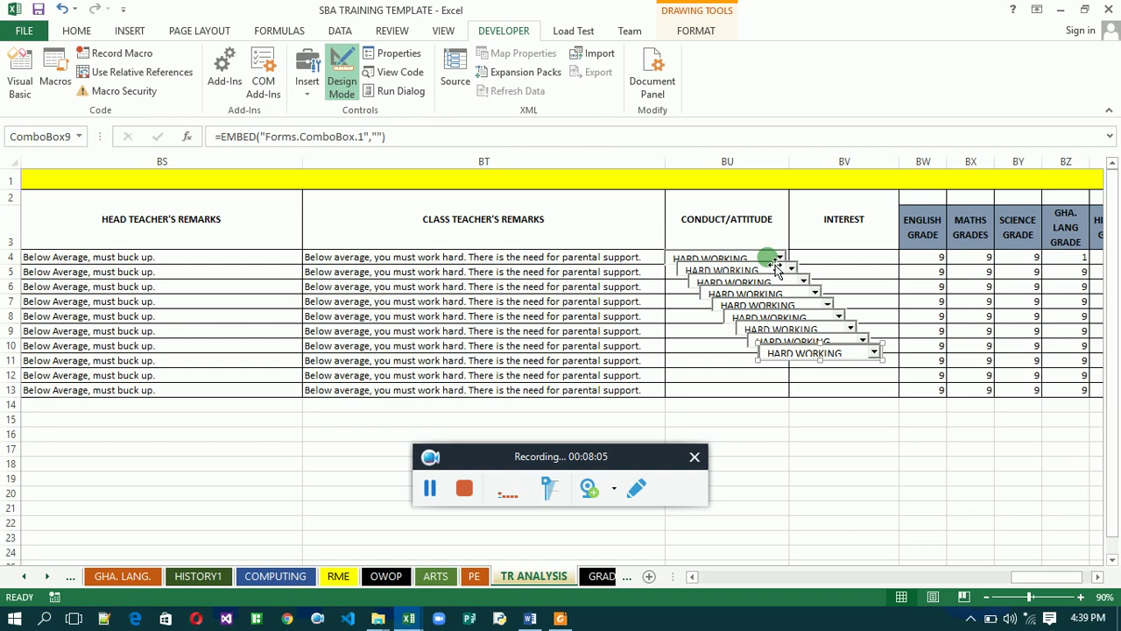
{"action": "left_click", "coordinate": [790, 276]}
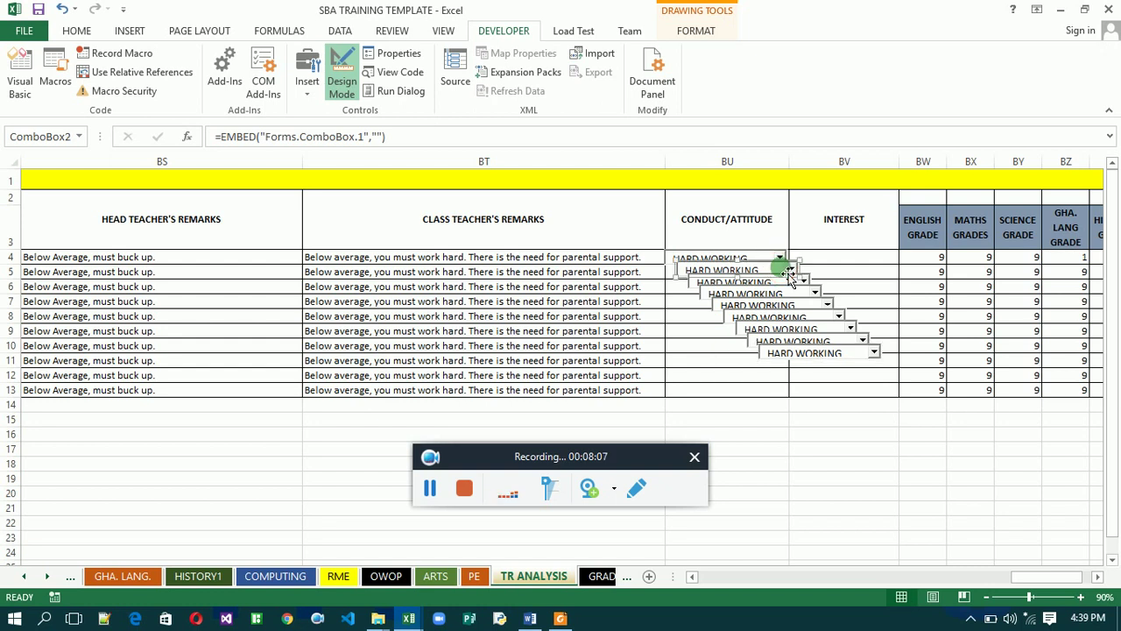
- Drag the dropdown copies into BU rows 5 through 12, one per row
{"action": "left_click_drag", "start_coordinate": [789, 276], "coordinate": [787, 303]}
{"action": "left_click_drag", "start_coordinate": [782, 319], "coordinate": [759, 330]}
{"action": "left_click", "coordinate": [817, 313]}
{"action": "left_click", "coordinate": [848, 332]}
{"action": "left_click_drag", "start_coordinate": [848, 333], "coordinate": [780, 353]}
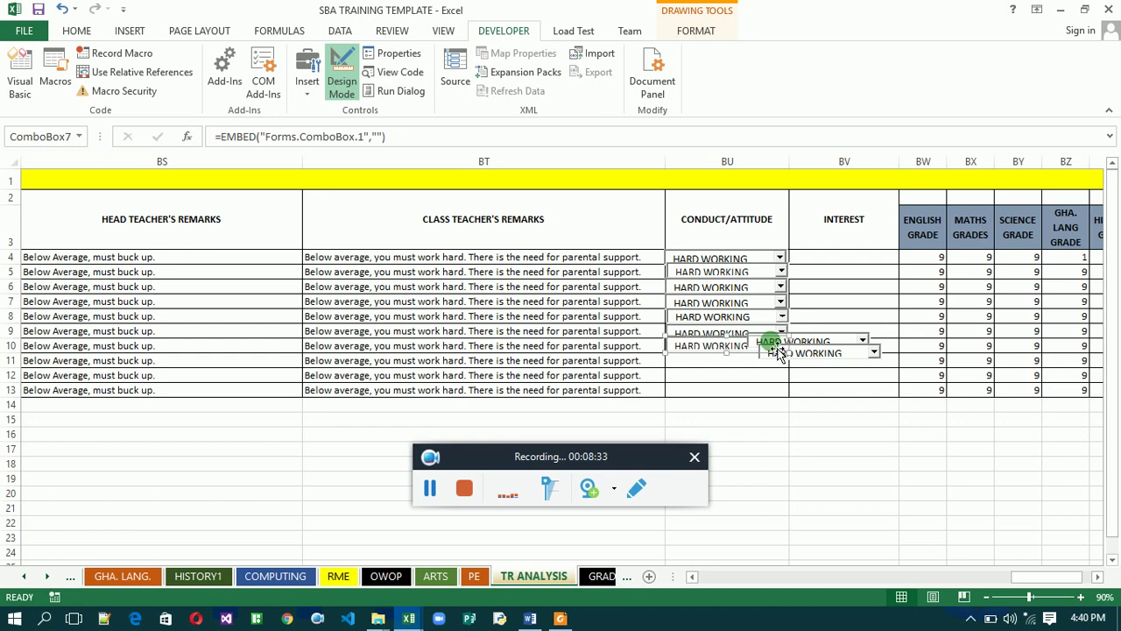
{"action": "left_click", "coordinate": [855, 347]}
{"action": "left_click_drag", "start_coordinate": [856, 349], "coordinate": [761, 353]}
{"action": "left_click", "coordinate": [846, 348]}
{"action": "left_click_drag", "start_coordinate": [865, 361], "coordinate": [773, 390]}
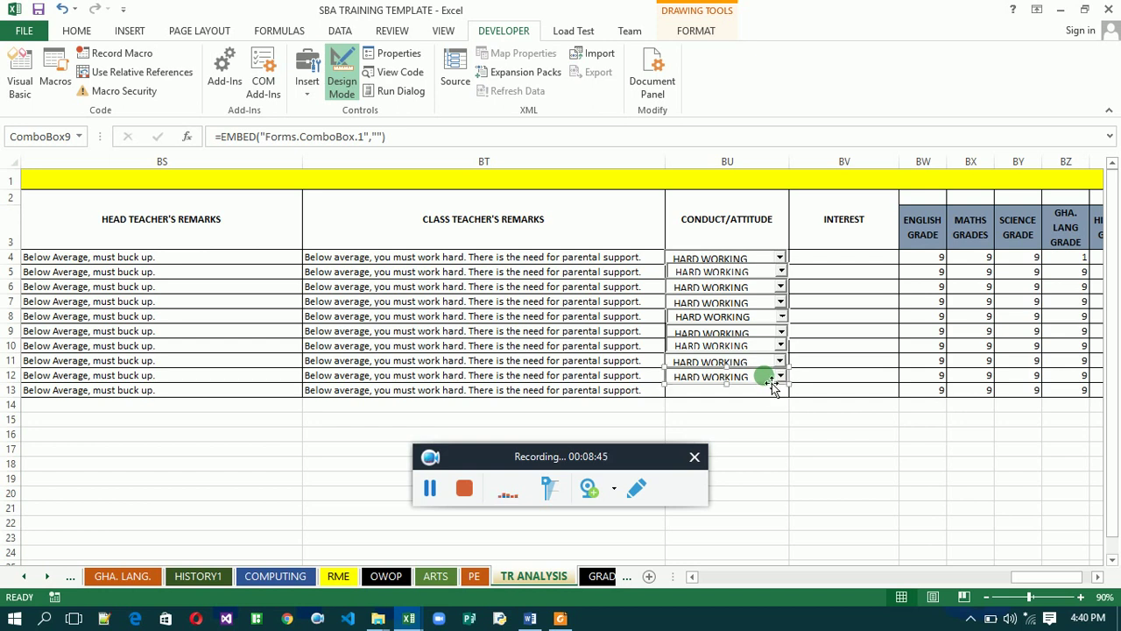
- Align the row 5 dropdown and show its properties
{"action": "left_click_drag", "start_coordinate": [770, 263], "coordinate": [776, 398]}
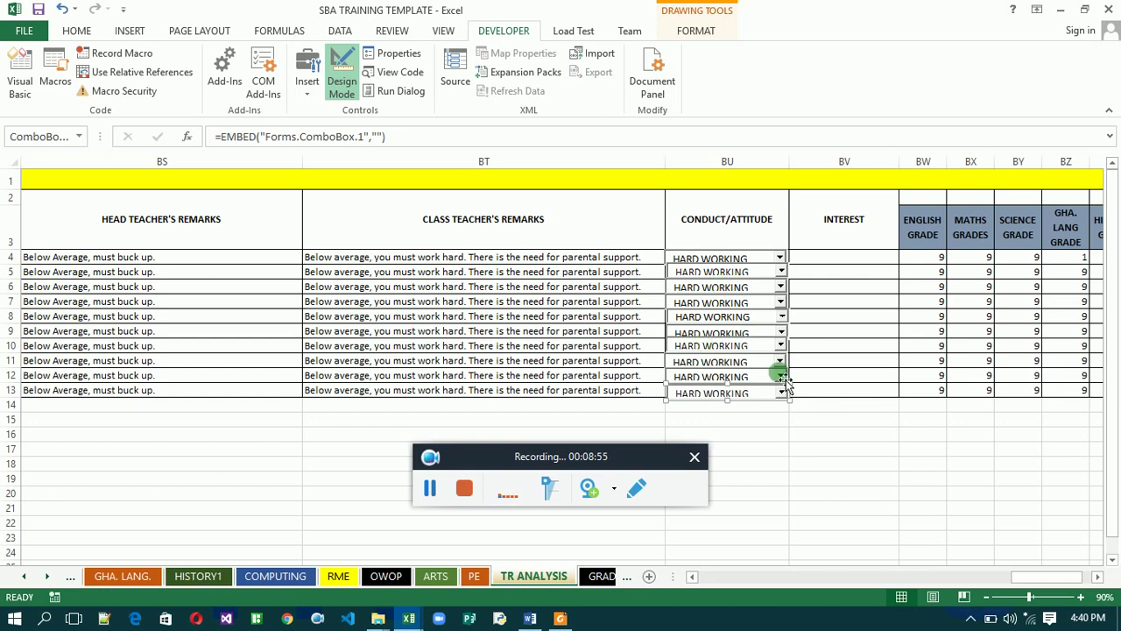
{"action": "left_click", "coordinate": [755, 273]}
{"action": "left_click", "coordinate": [403, 55]}
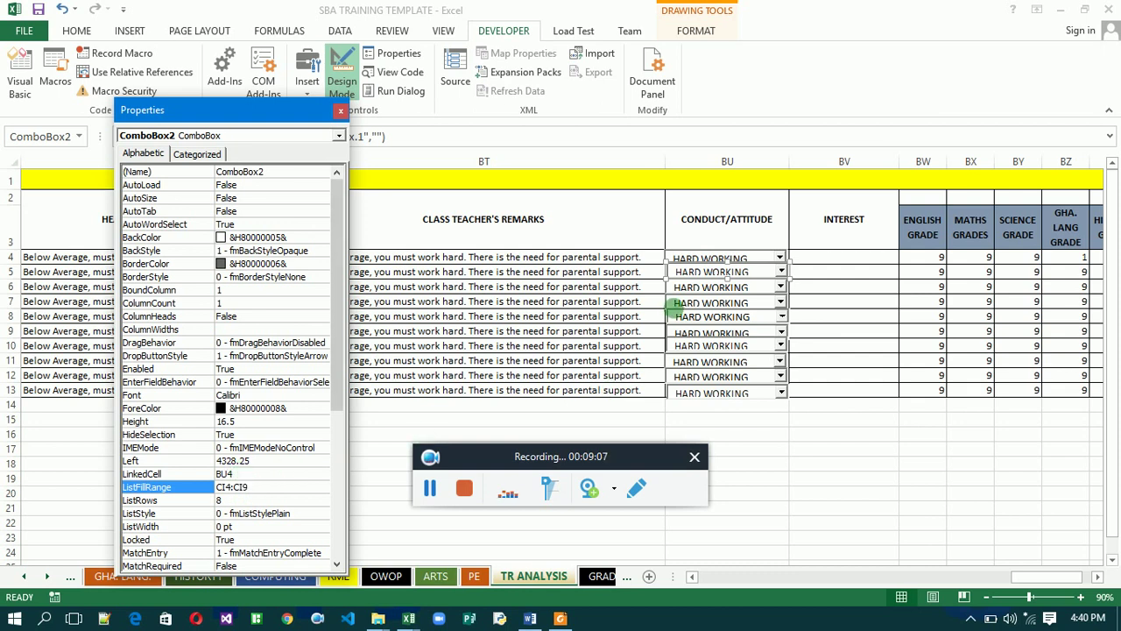
- Check the BU4 dropdown, then relink the row 5 and 6 dropdowns to BU5 and BU6
{"action": "left_click", "coordinate": [692, 263]}
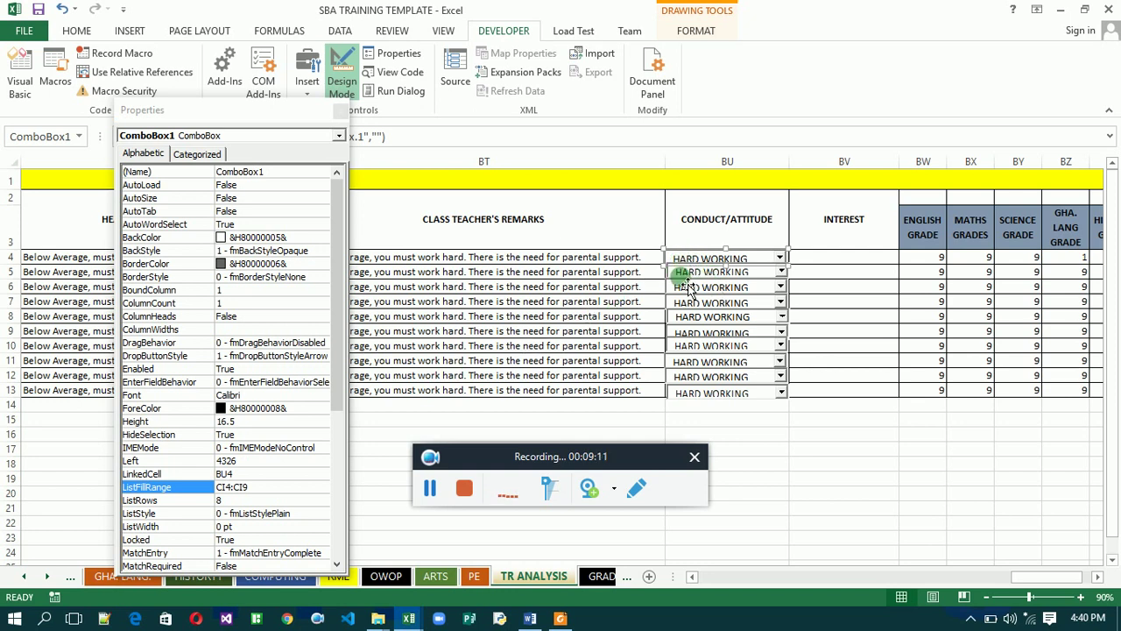
{"action": "left_click", "coordinate": [692, 273]}
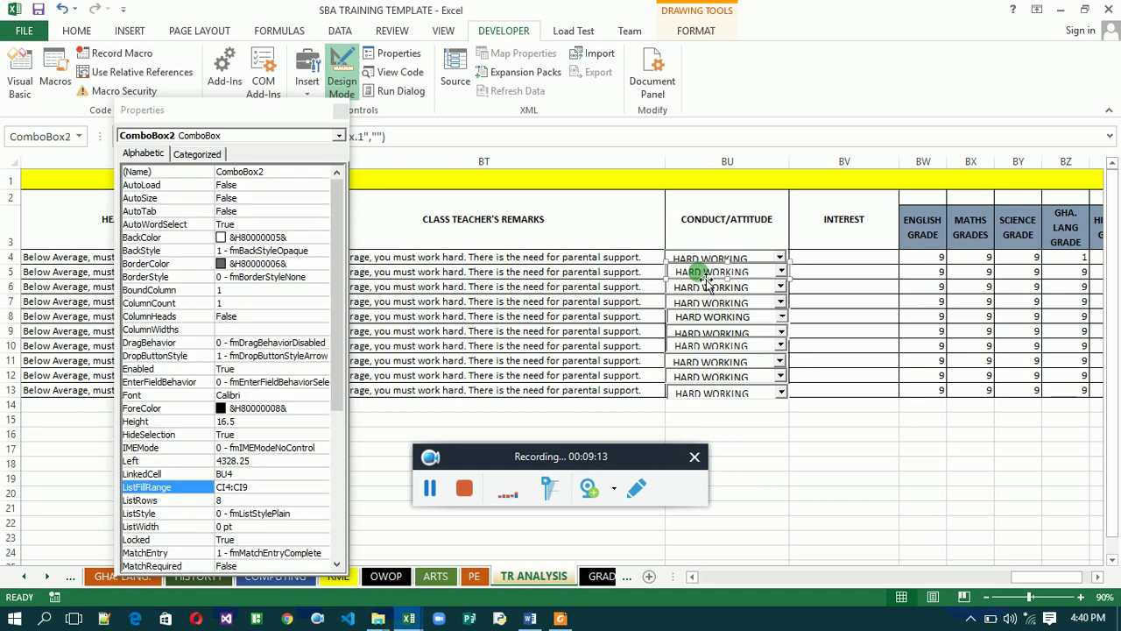
{"action": "left_click", "coordinate": [237, 474]}
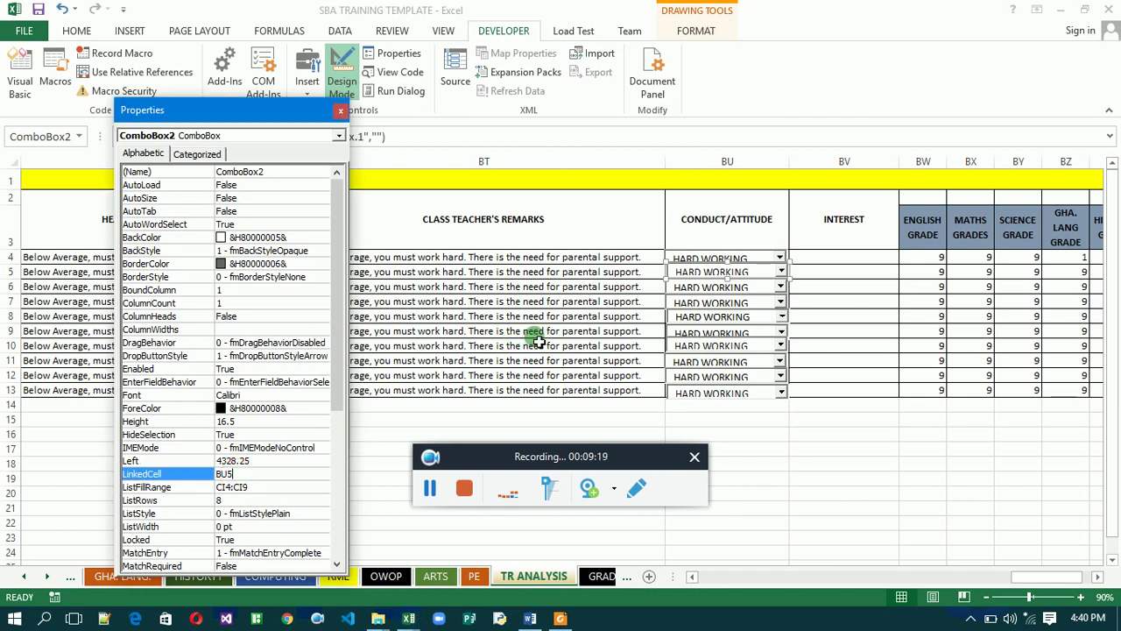
{"action": "left_click", "coordinate": [686, 292]}
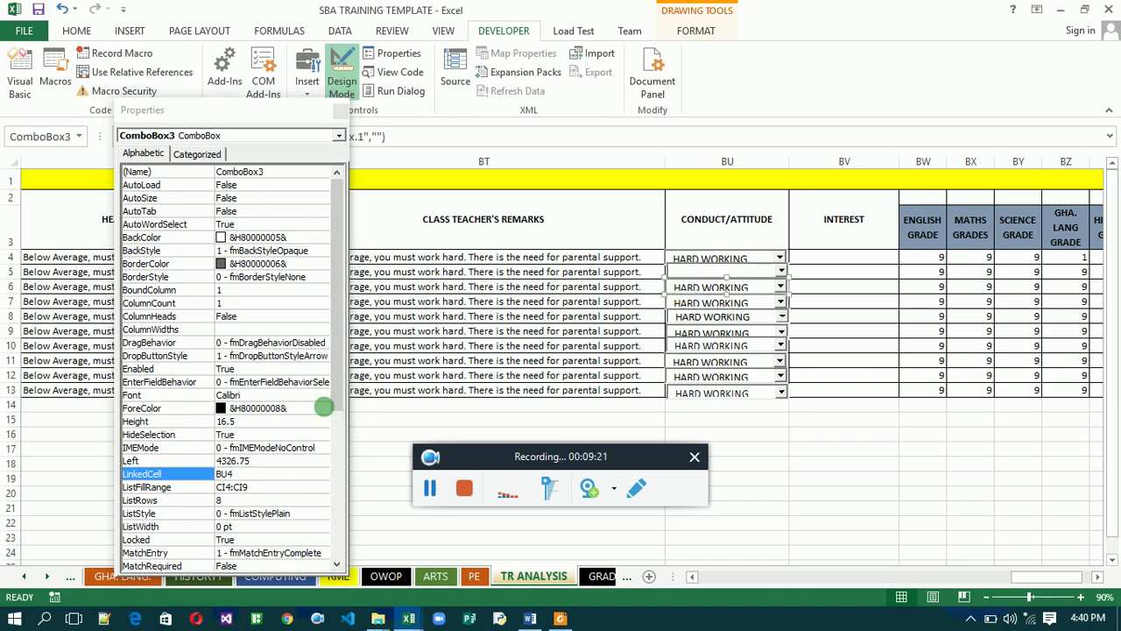
{"action": "left_click", "coordinate": [245, 480]}
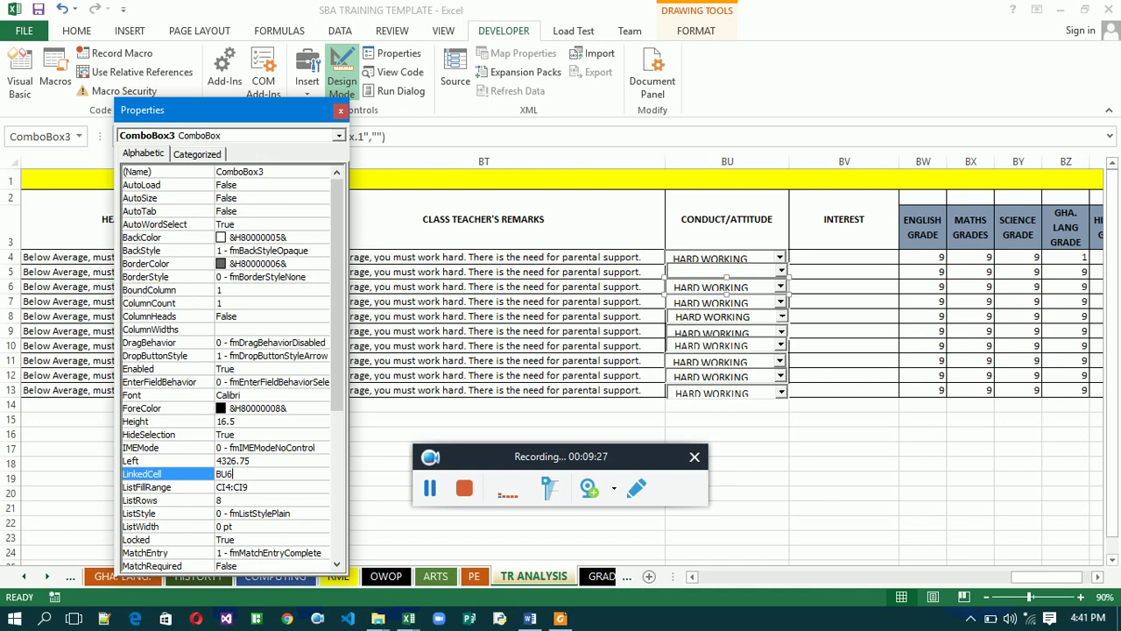
- Relink the row 7 and 8 dropdowns to BU7 and BU8, then select the row 9 one
{"action": "left_click", "coordinate": [705, 304]}
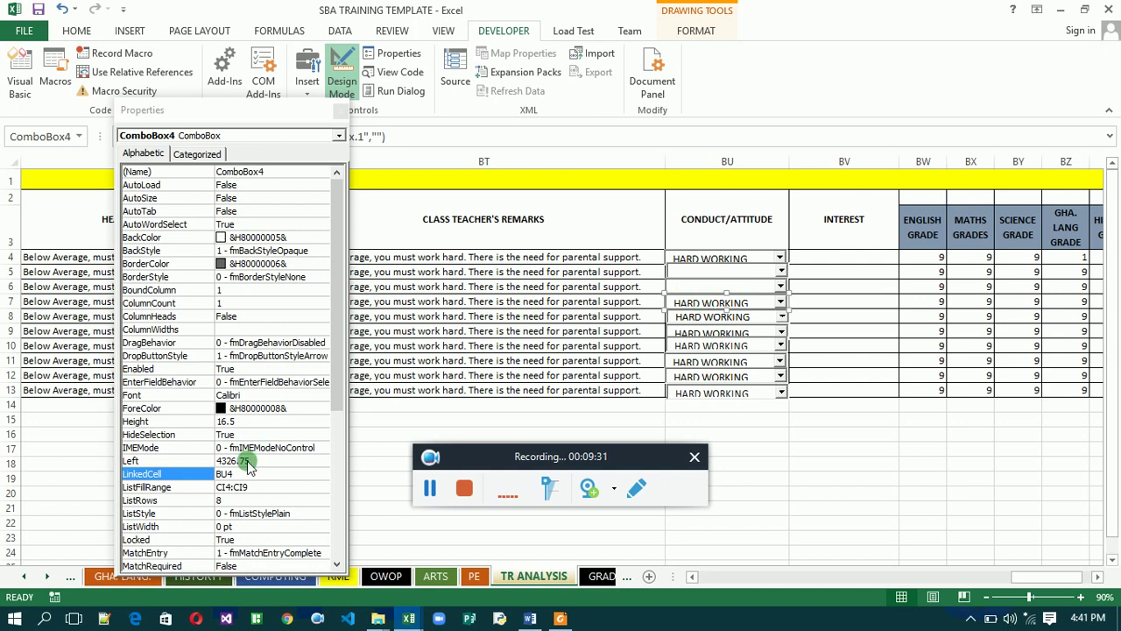
{"action": "left_click", "coordinate": [242, 474]}
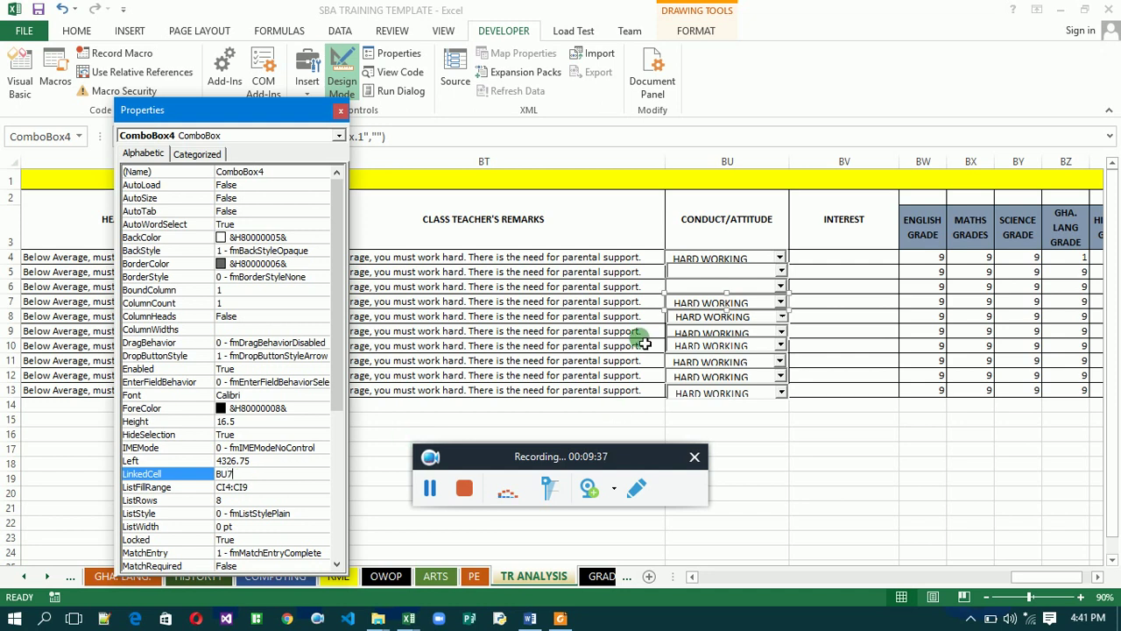
{"action": "left_click", "coordinate": [692, 319]}
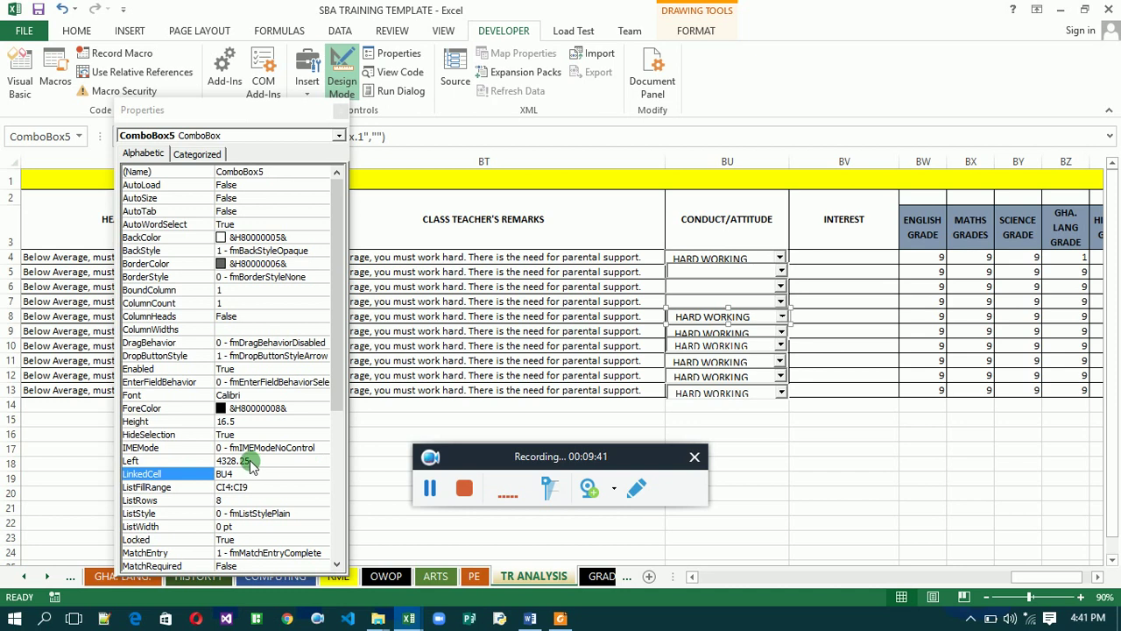
{"action": "left_click", "coordinate": [256, 479]}
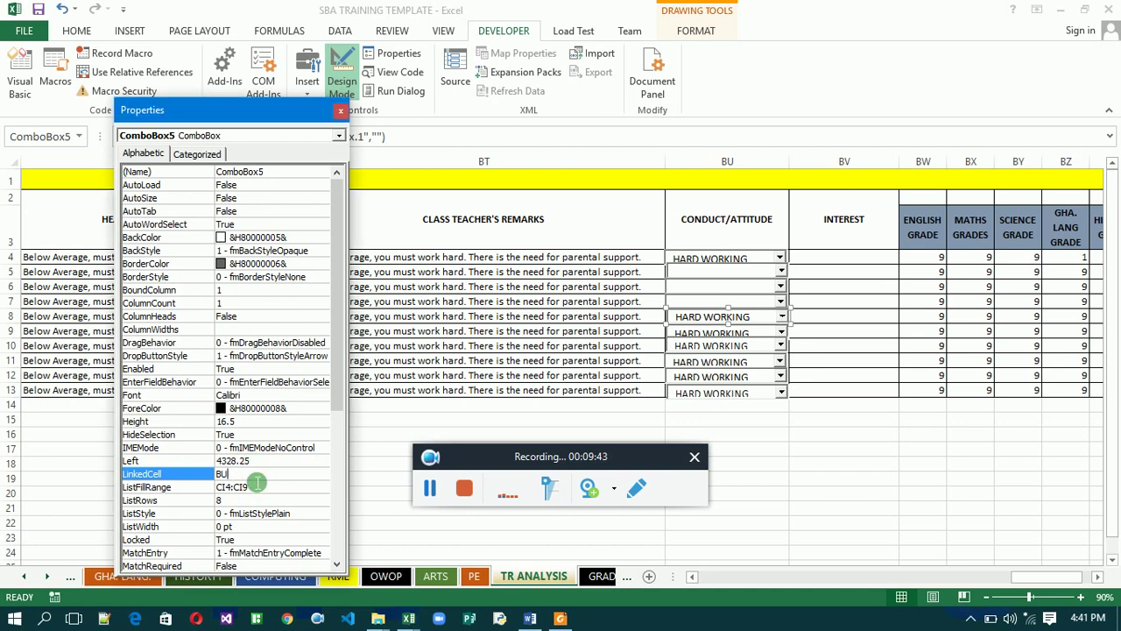
{"action": "type", "text": "8"}
{"action": "left_click", "coordinate": [709, 338]}
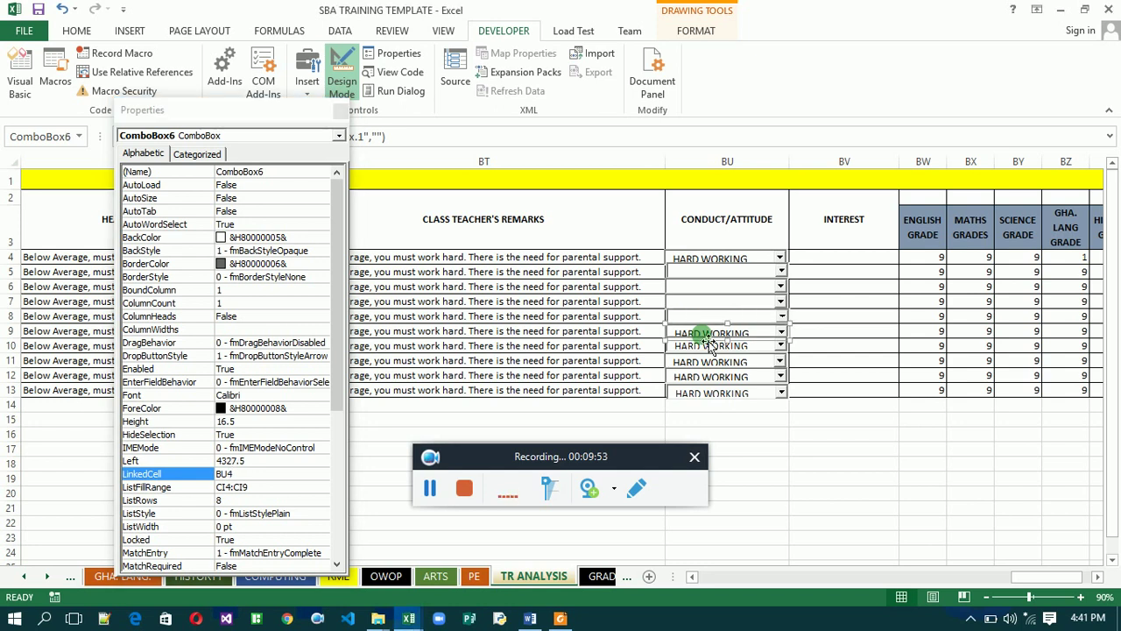